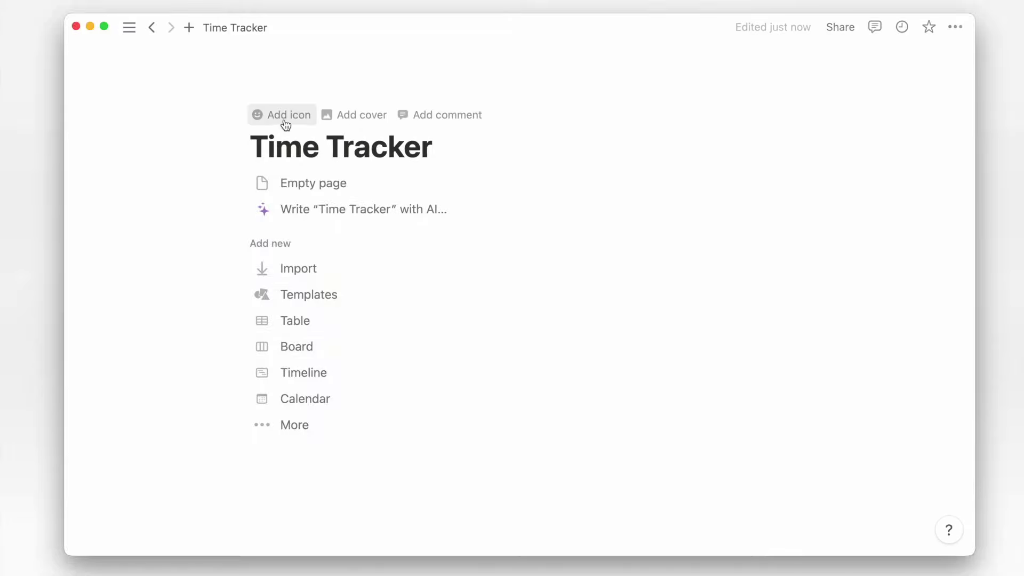
Give the Time Tracker page the stacked-bars icon from the Icons set.
click(286, 117)
click(193, 196)
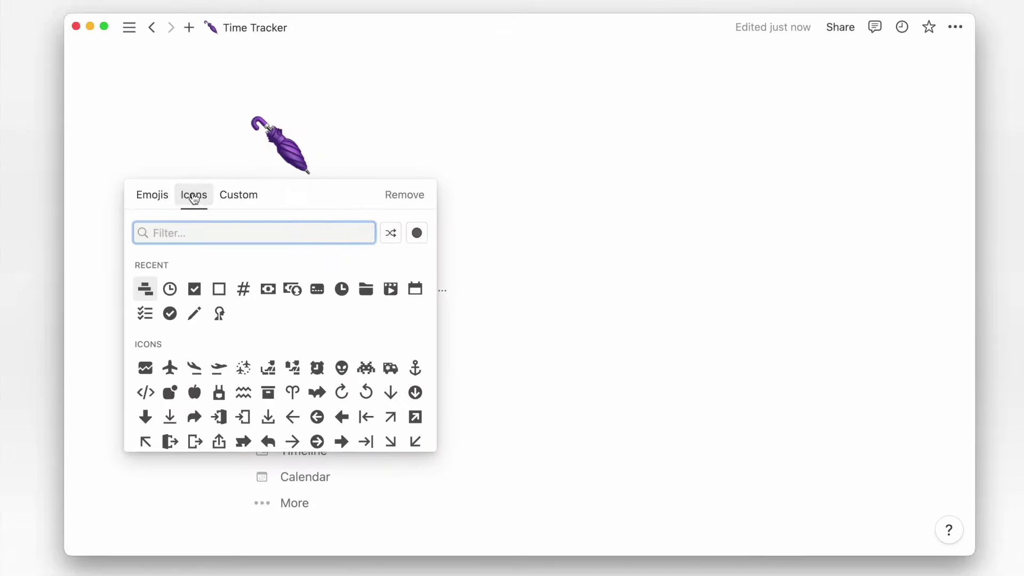
click(146, 288)
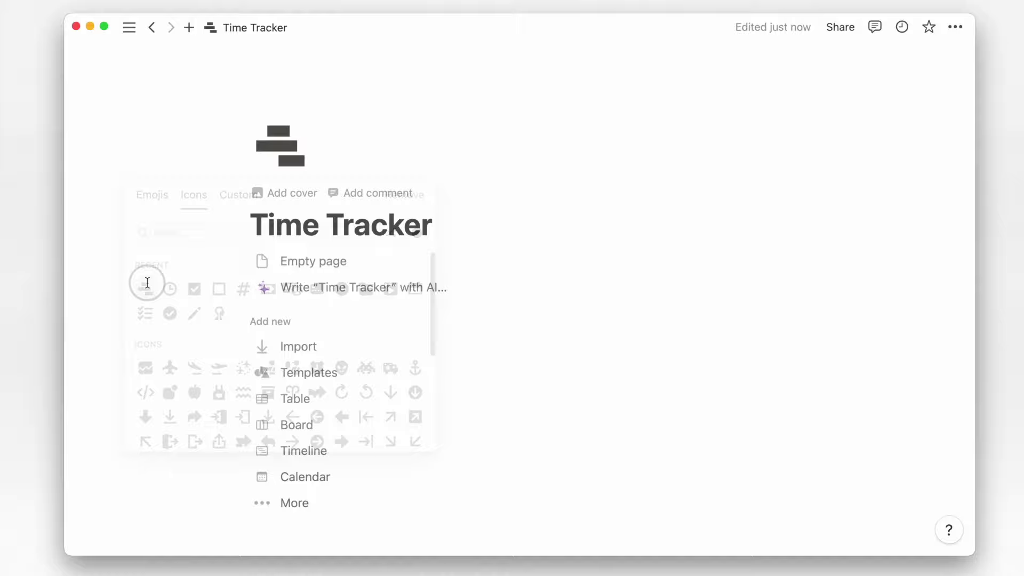
Switch the Time Tracker page to full width.
click(956, 27)
click(942, 159)
click(386, 15)
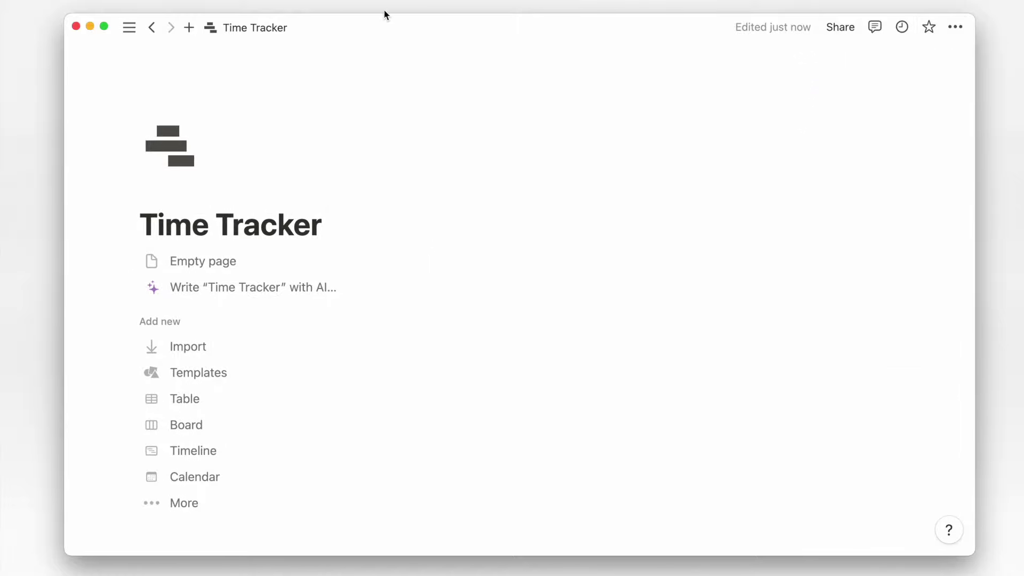
Insert a table view database with /table and hide its title.
click(268, 265)
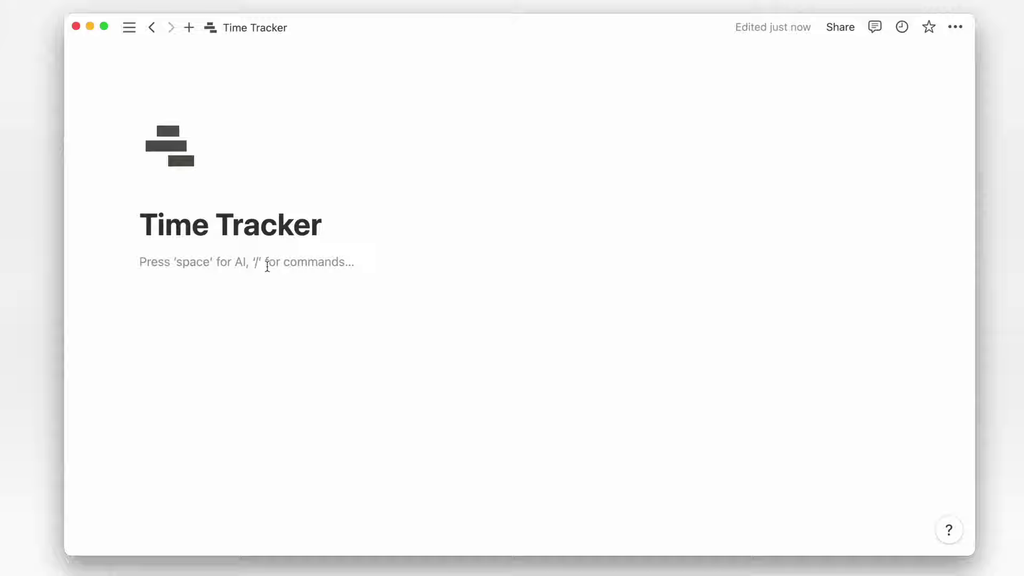
text(/table)
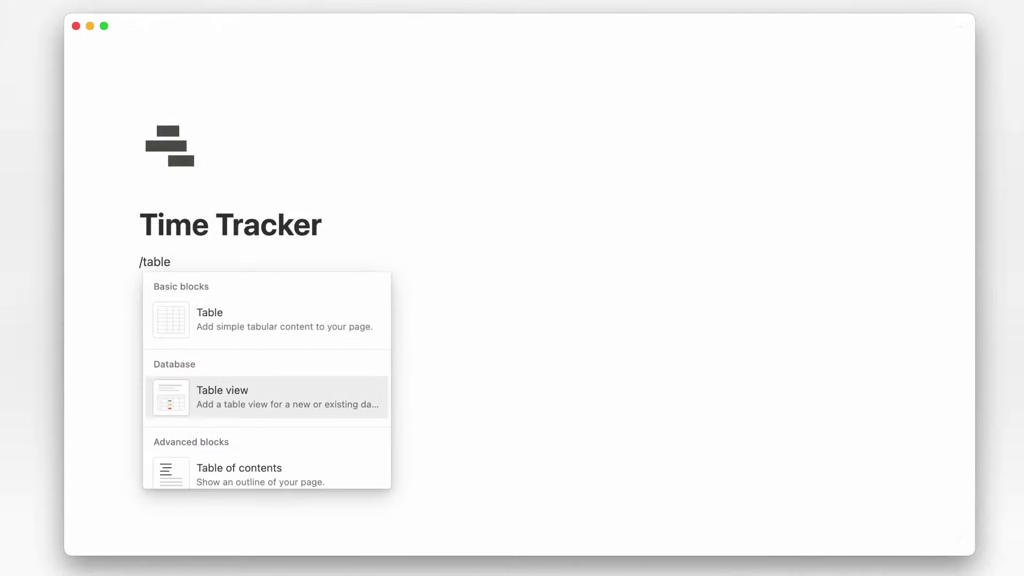
key(Return)
click(805, 484)
text(Timesheet)
click(237, 302)
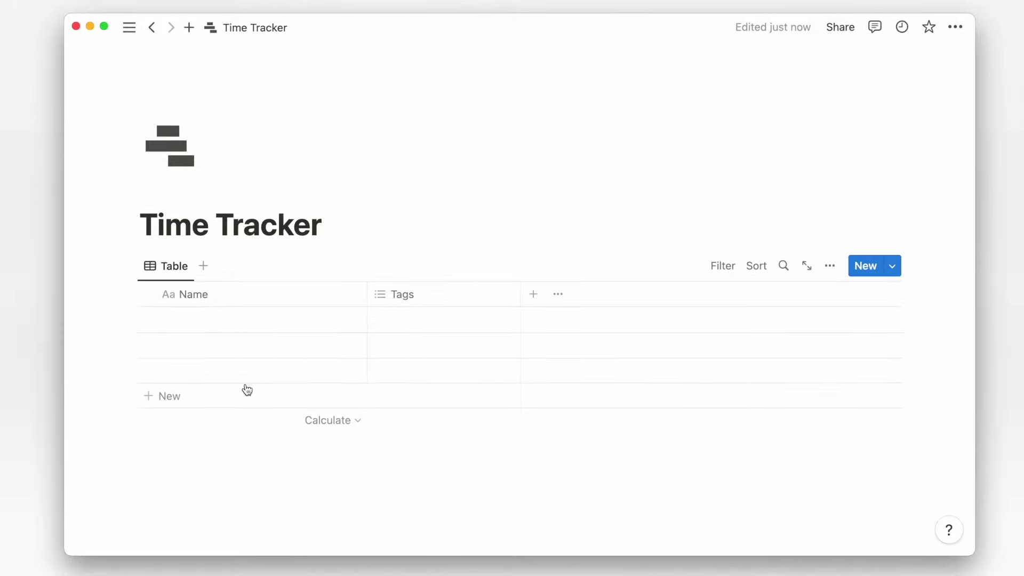
Delete the Tags column from the table.
click(830, 266)
click(715, 321)
click(402, 294)
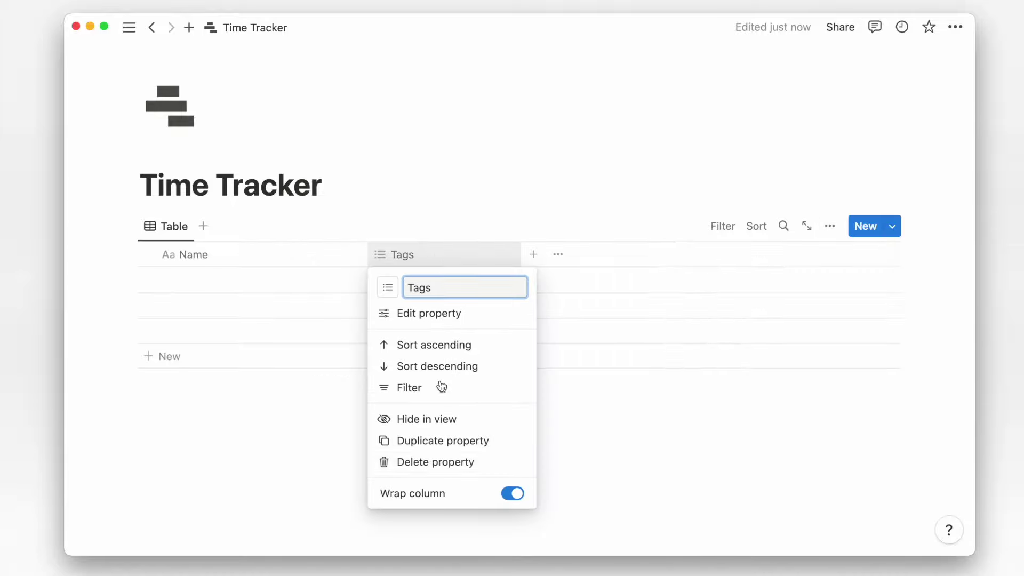
click(428, 463)
Rename the Name column to Timesheet with the tracker icon and start a new property.
click(310, 262)
text(Timeshee)
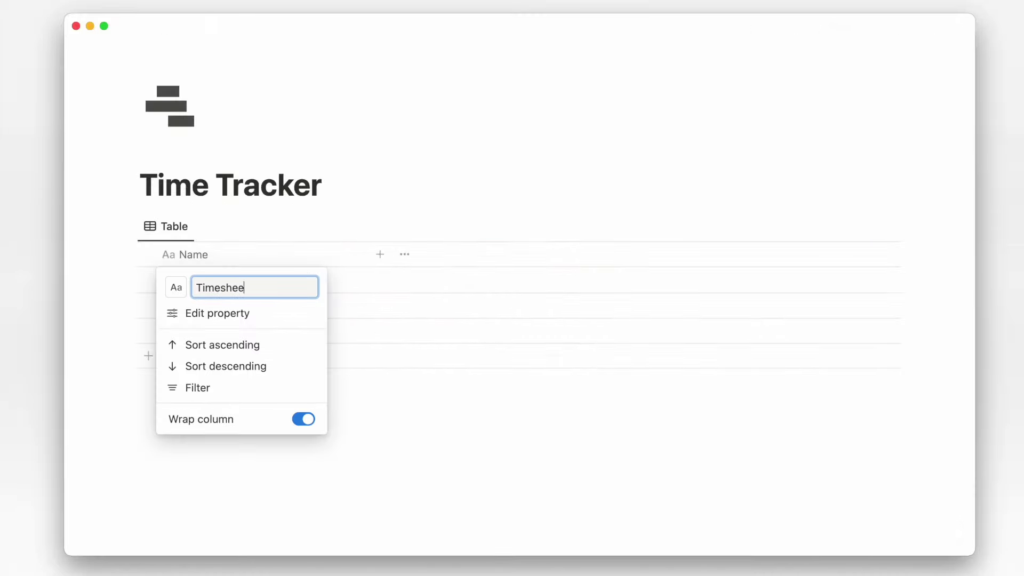
text(t)
click(176, 288)
click(94, 384)
click(324, 210)
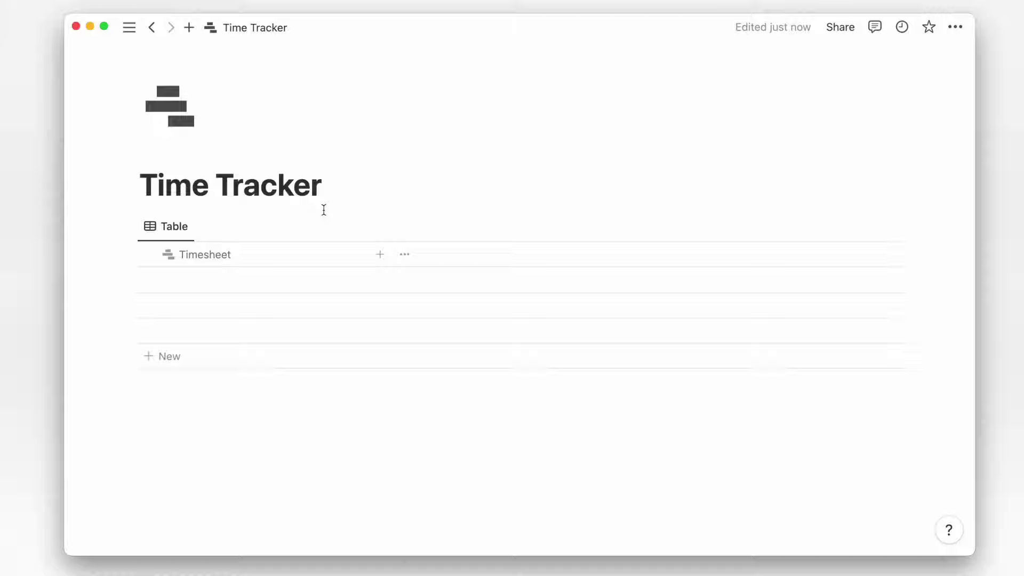
click(380, 255)
Make the new property a Status with options renamed Not Started and Started.
click(721, 430)
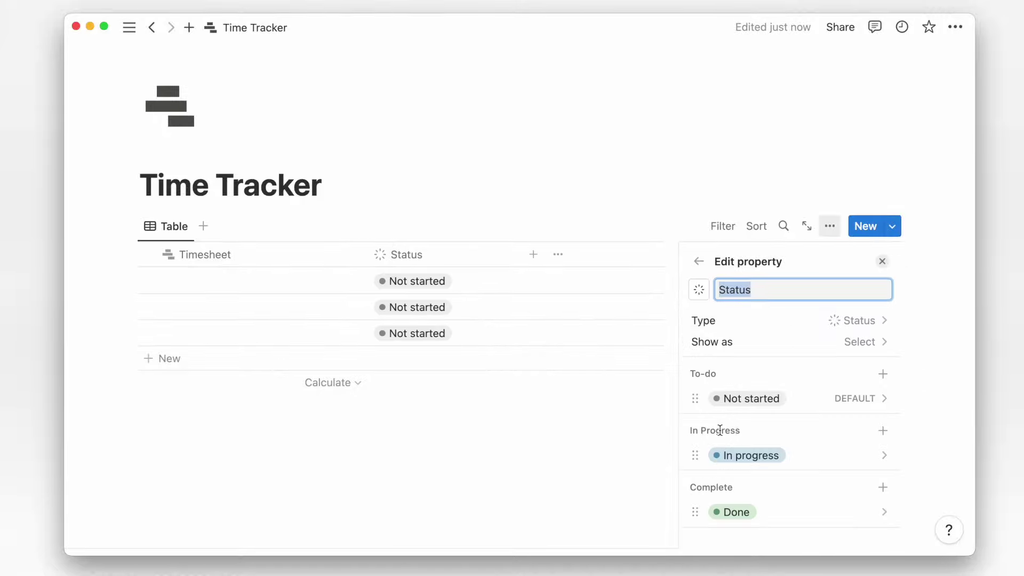
click(774, 398)
text(Not Started)
key(Return)
click(747, 455)
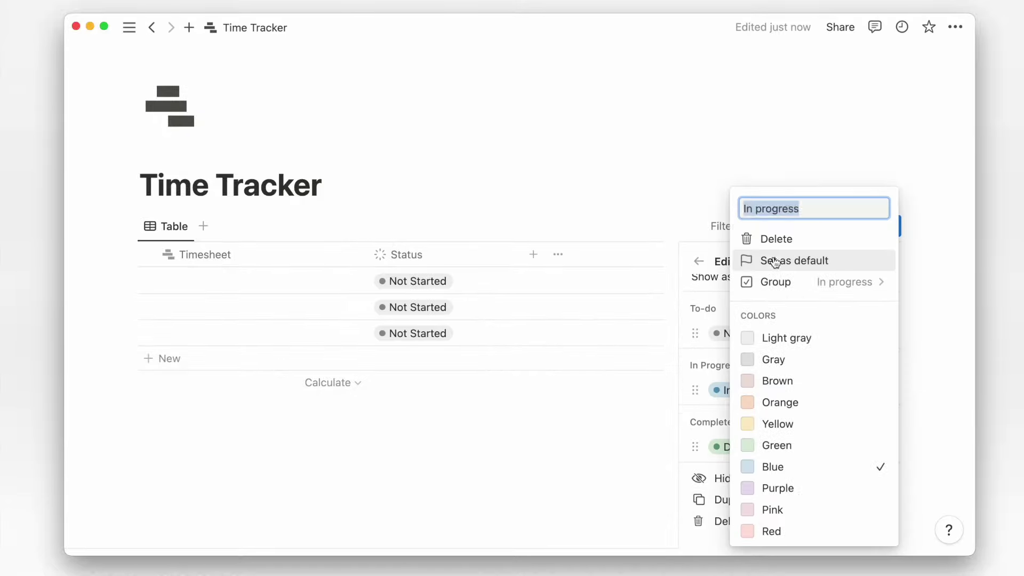
text(Started)
click(780, 448)
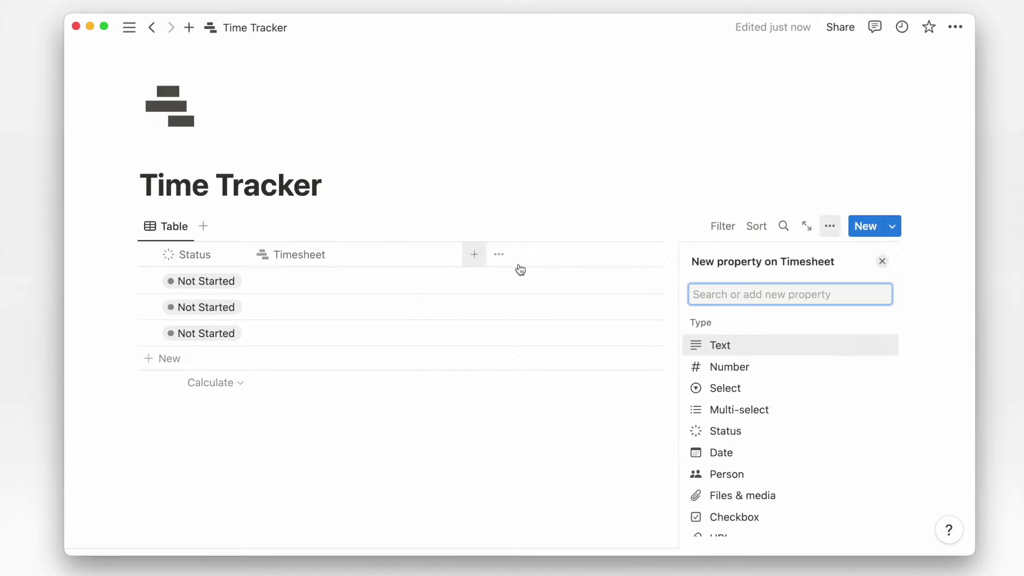
Add Start Time and End Time date columns, then begin another property.
click(728, 453)
text(Start Time)
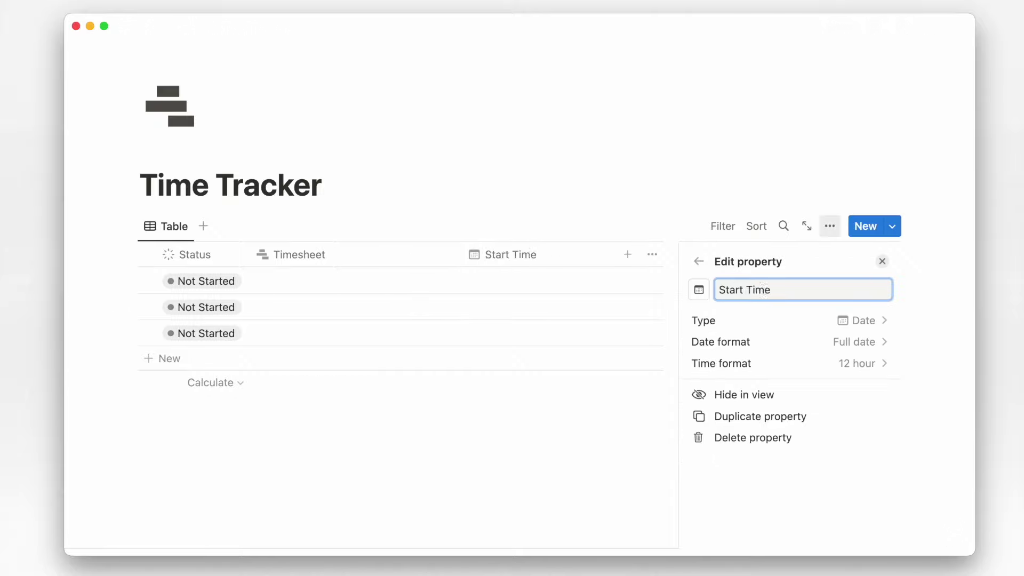
key(Escape)
click(628, 255)
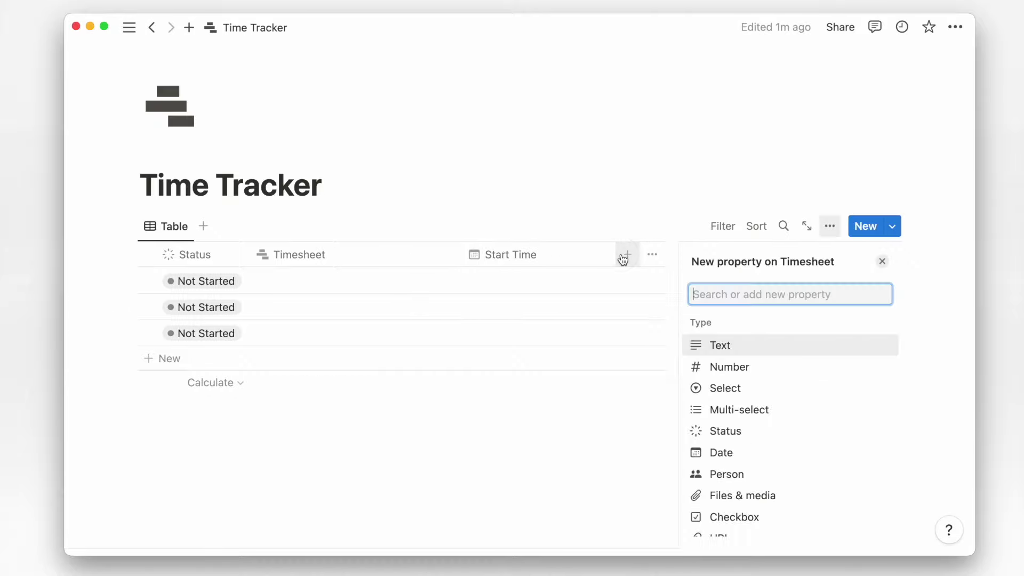
click(750, 452)
text(End Time)
click(618, 193)
click(783, 253)
Name the formula property Total Hours and give it a clock icon.
text(formTotal Hours)
click(697, 290)
text(cl)
click(637, 389)
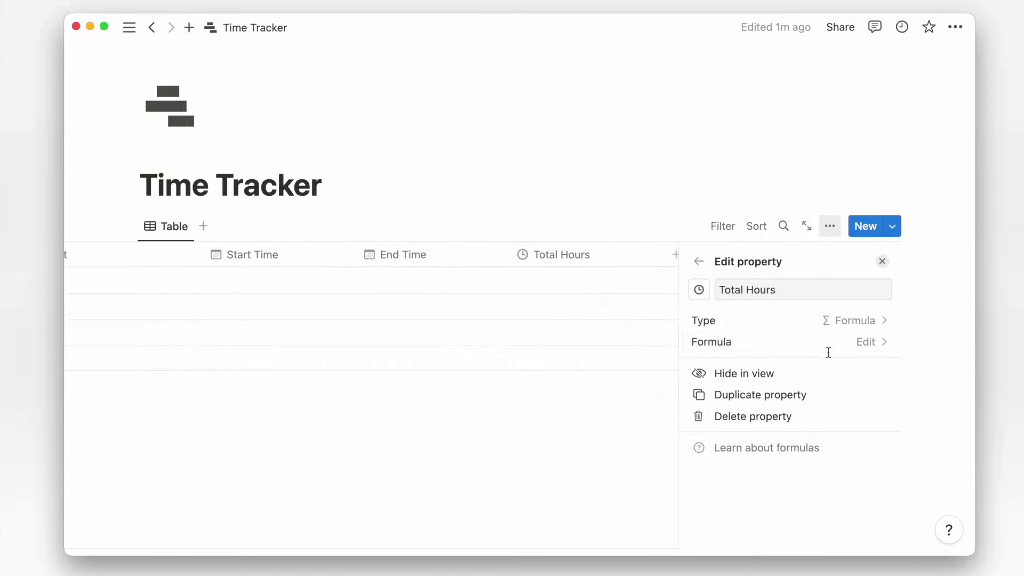
Set the Total Hours formula to dateBetween(prop("End Time"),prop("Start Time"),"hours").
click(833, 344)
text(date)
click(551, 121)
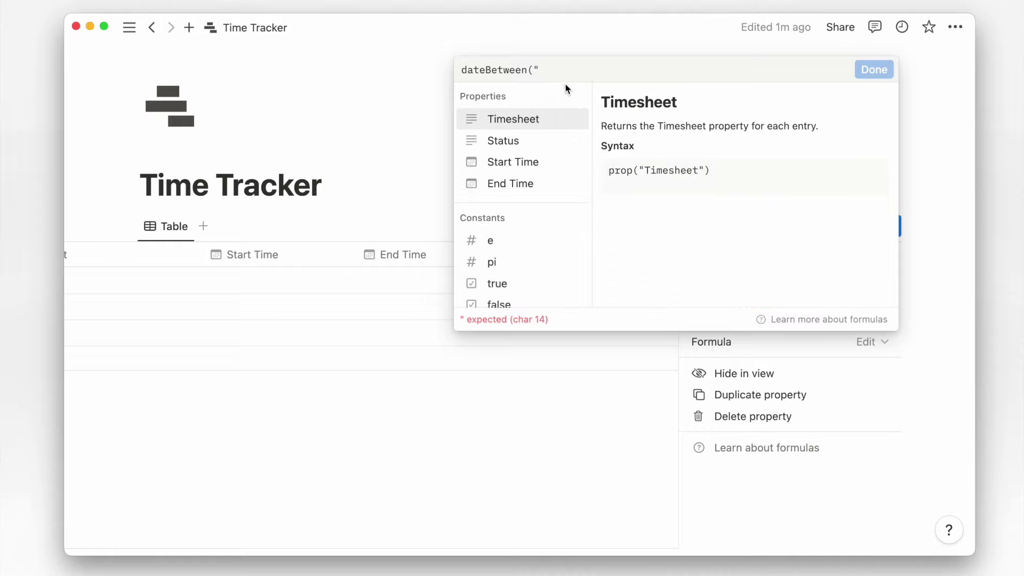
text(,)
click(552, 169)
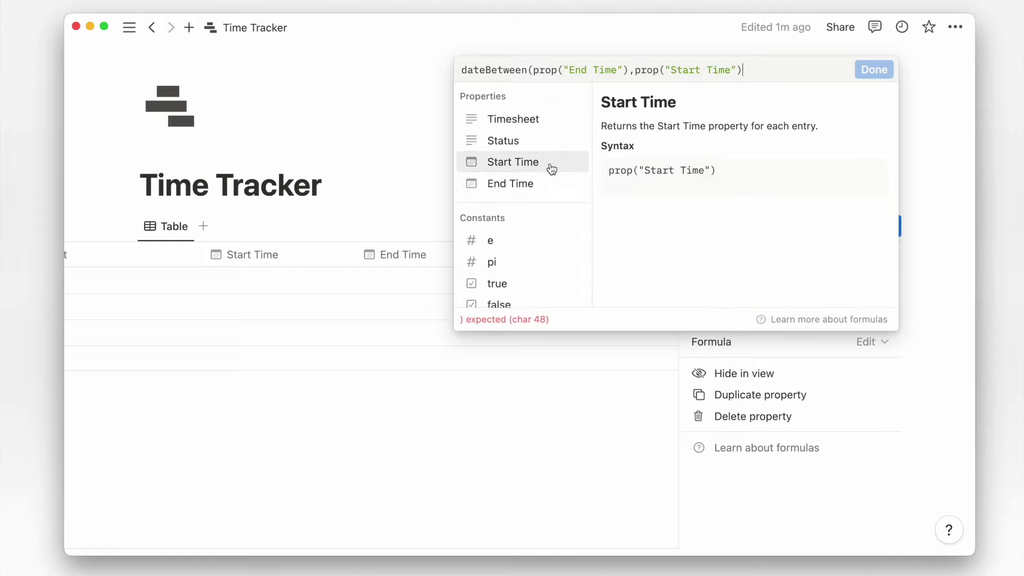
text(ours"))
Add a Number property for Hourly Rate.
click(875, 69)
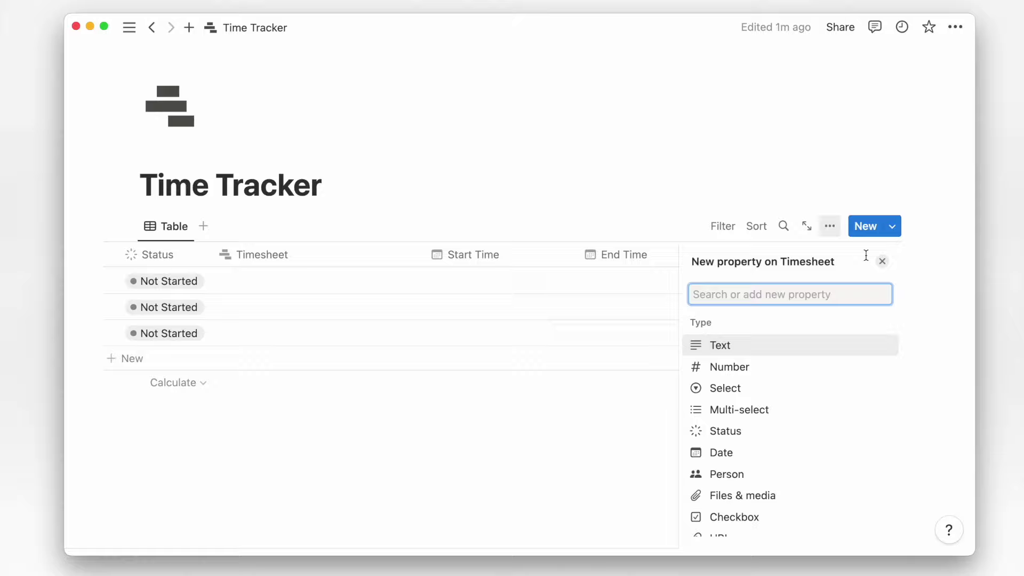
key(Down)
key(Return)
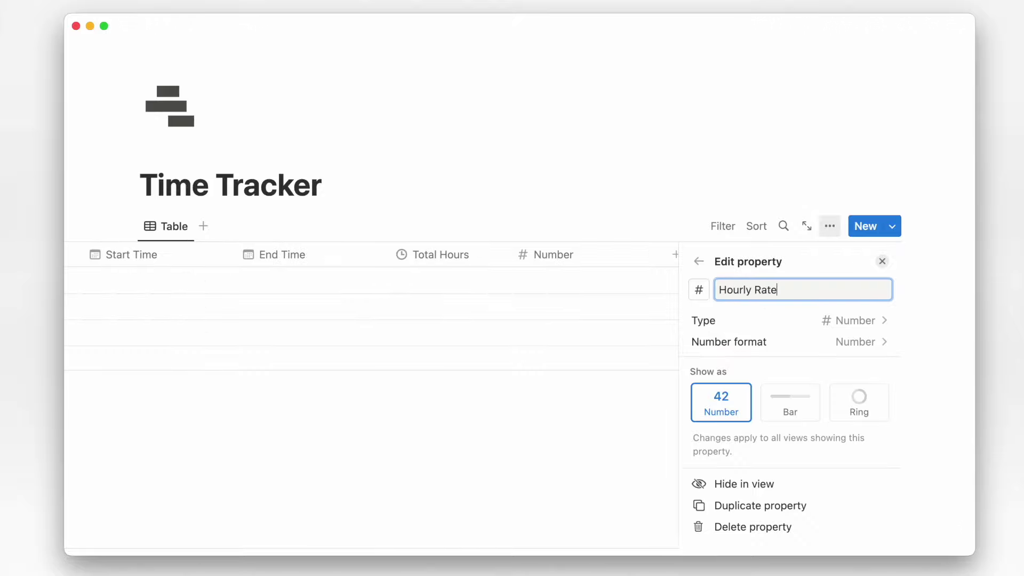
Format Hourly Rate as US Dollar.
click(853, 342)
click(768, 283)
click(883, 261)
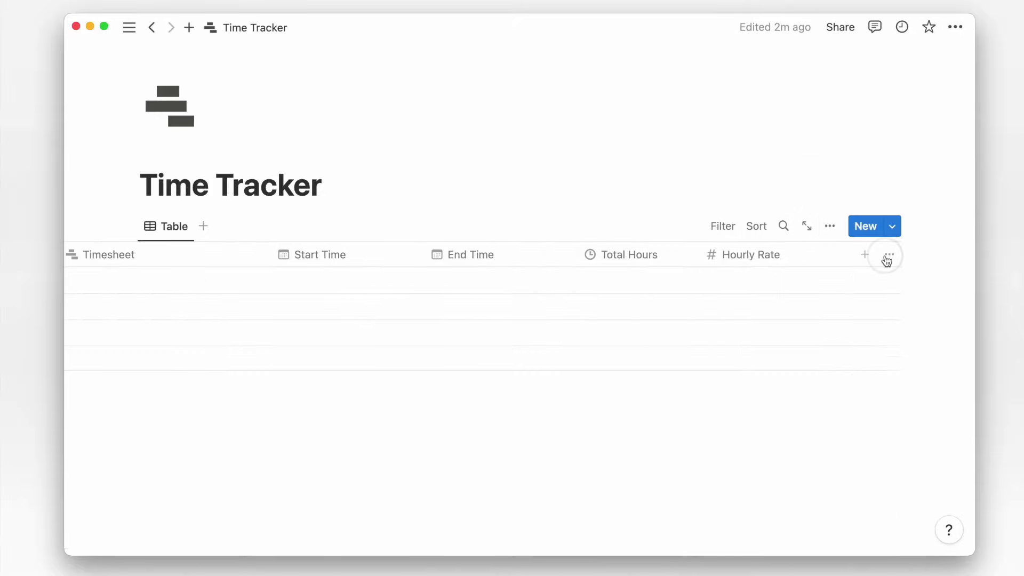
Add a Total Amount formula property with a number-sign icon, built on Total Hours.
text(f)
key(Down)
key(Return)
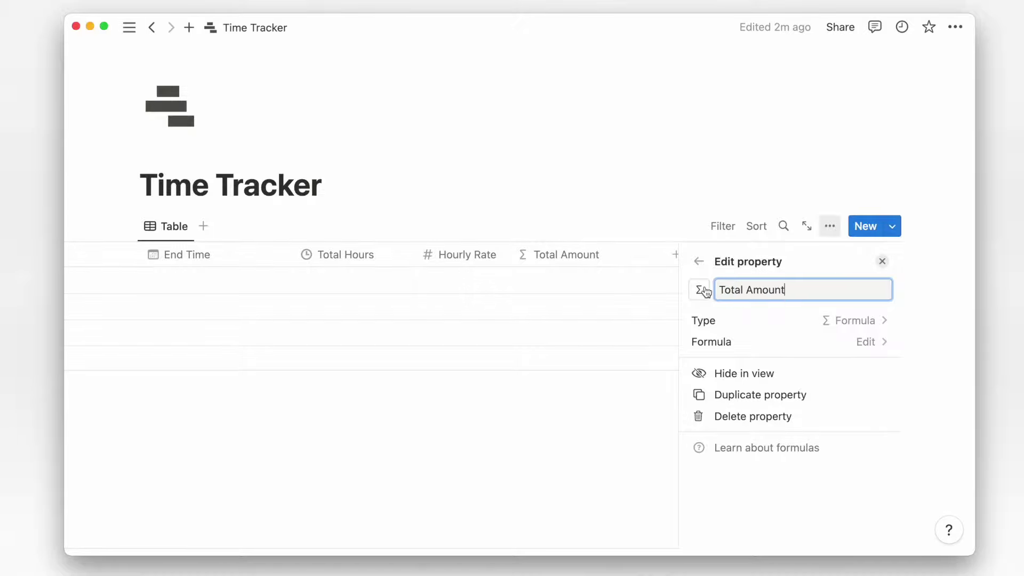
click(703, 290)
text(nubm)
click(612, 364)
click(827, 347)
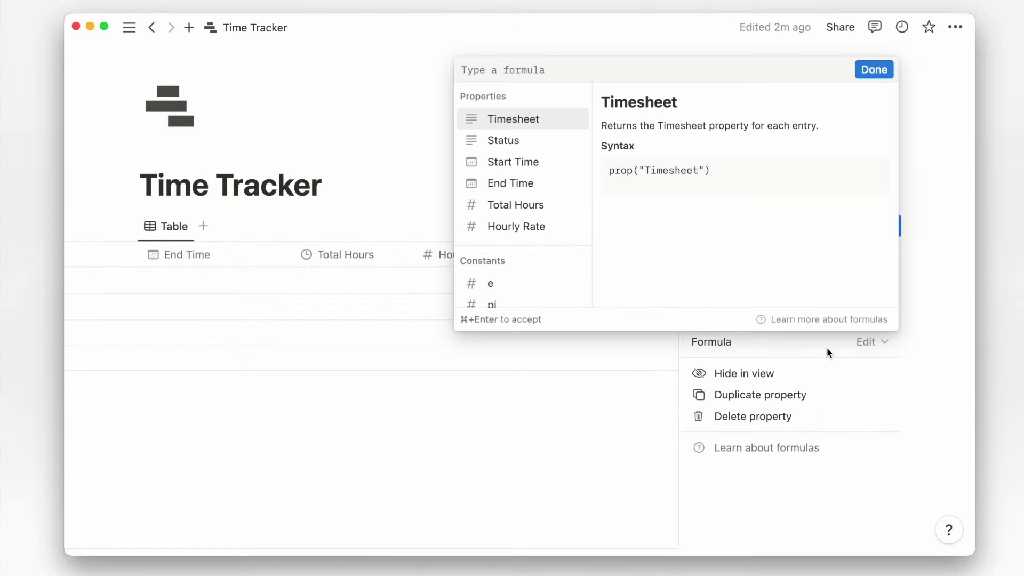
click(551, 212)
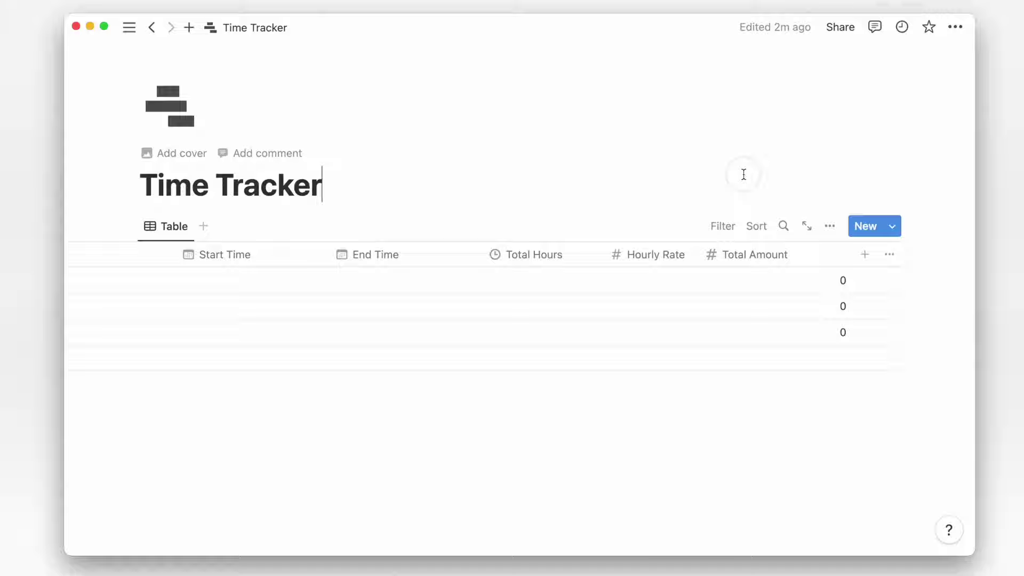
click(694, 240)
Delete the empty placeholder rows and hide Start Time from the table view.
scroll(427, 307, left, 5)
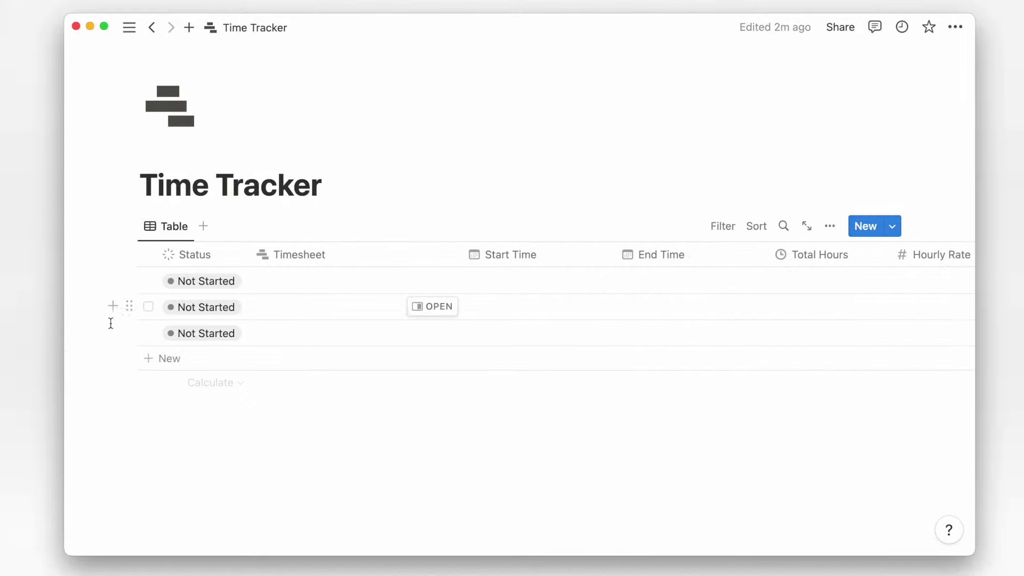
click(148, 306)
click(148, 331)
key(Delete)
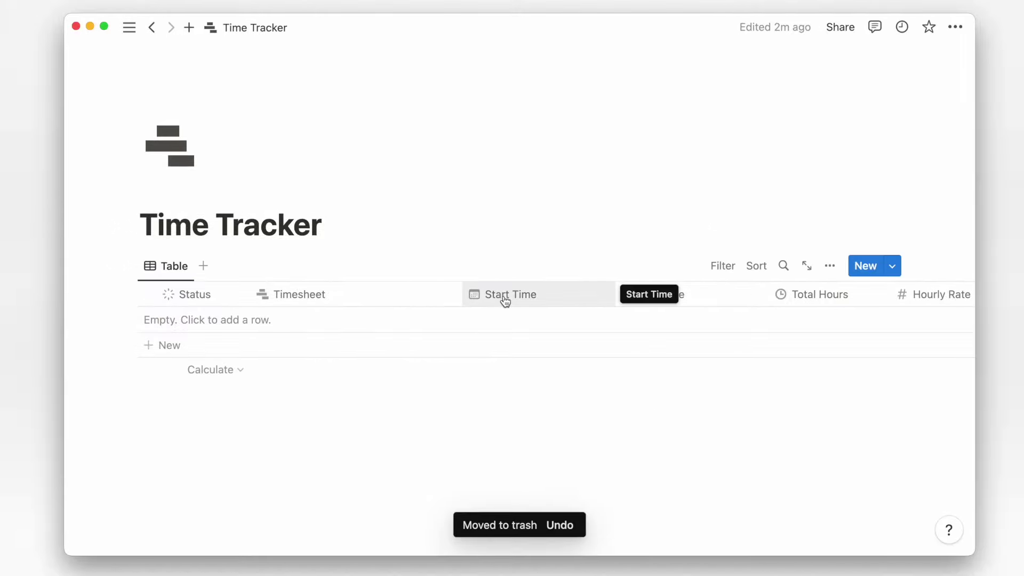
click(503, 297)
click(538, 191)
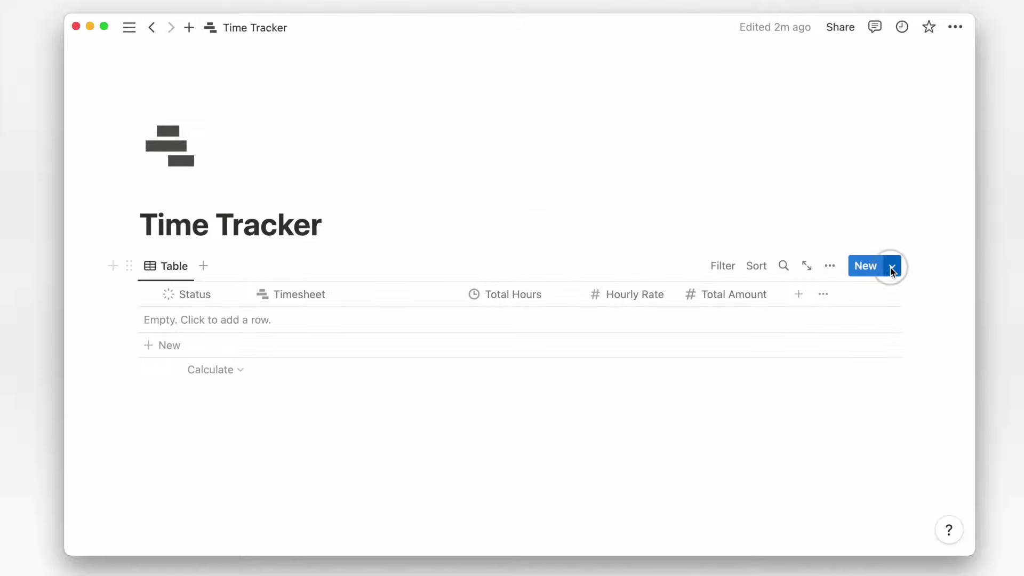
Create a new Timesheet template and scroll to its empty body line.
click(892, 270)
click(808, 364)
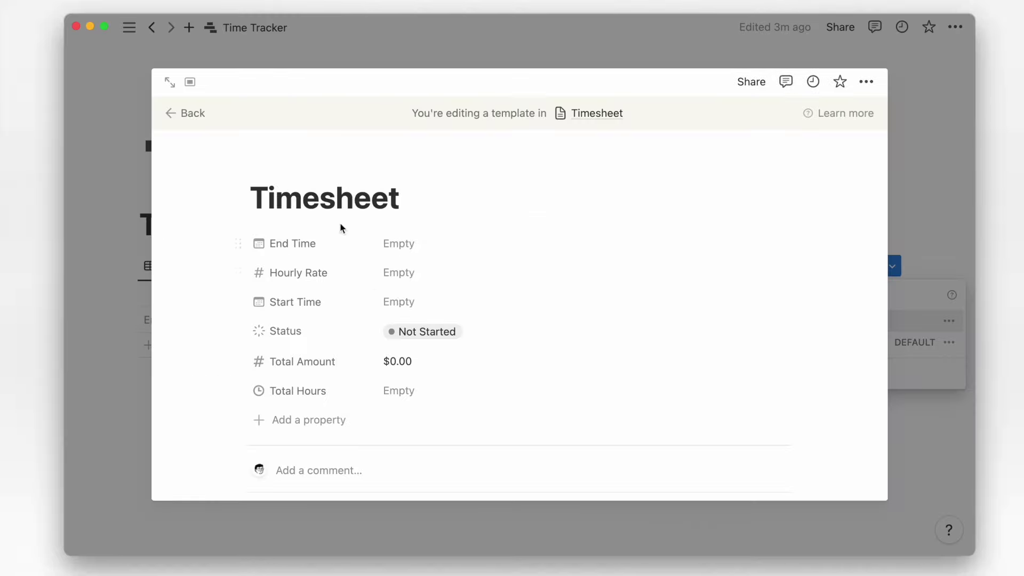
scroll(206, 297, down, 3)
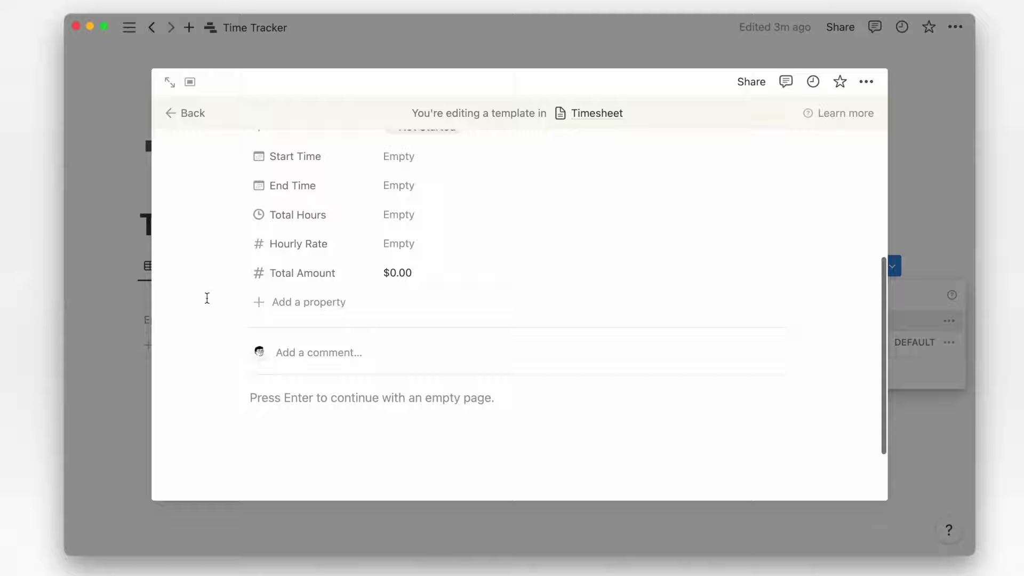
scroll(206, 296, down, 2)
scroll(374, 361, down, 3)
text(/)
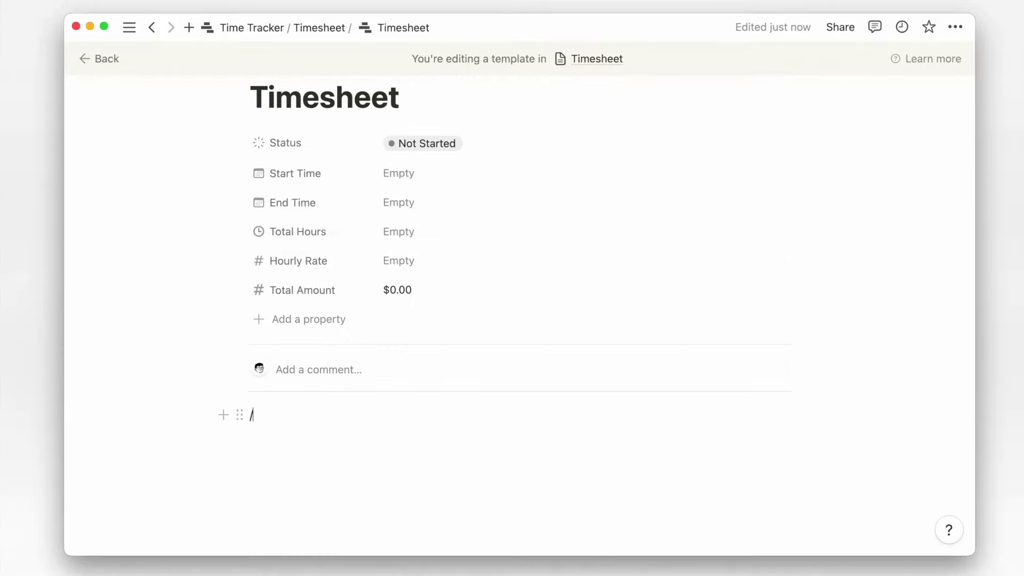
Insert a Start Session button with the green play icon.
text(button)
key(Return)
text(Start Session)
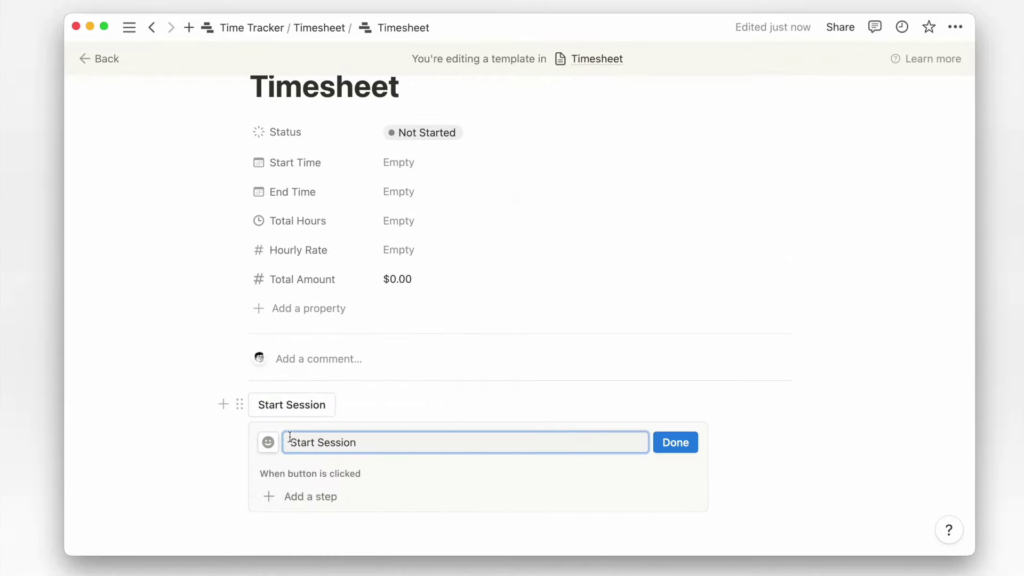
click(268, 442)
click(404, 209)
click(309, 209)
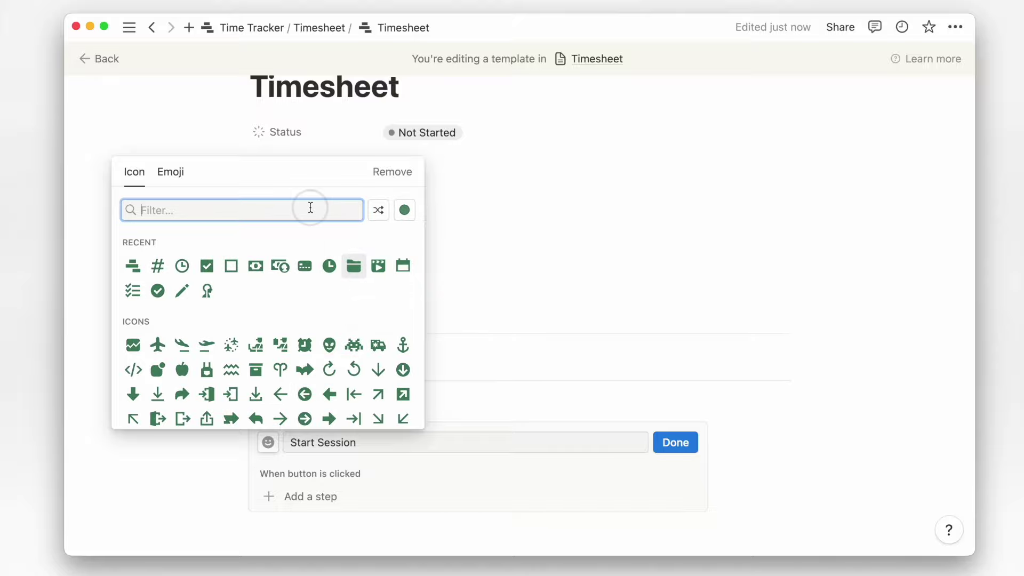
text(start)
click(158, 245)
Add an Edit pages action to the button targeting this same page.
click(464, 496)
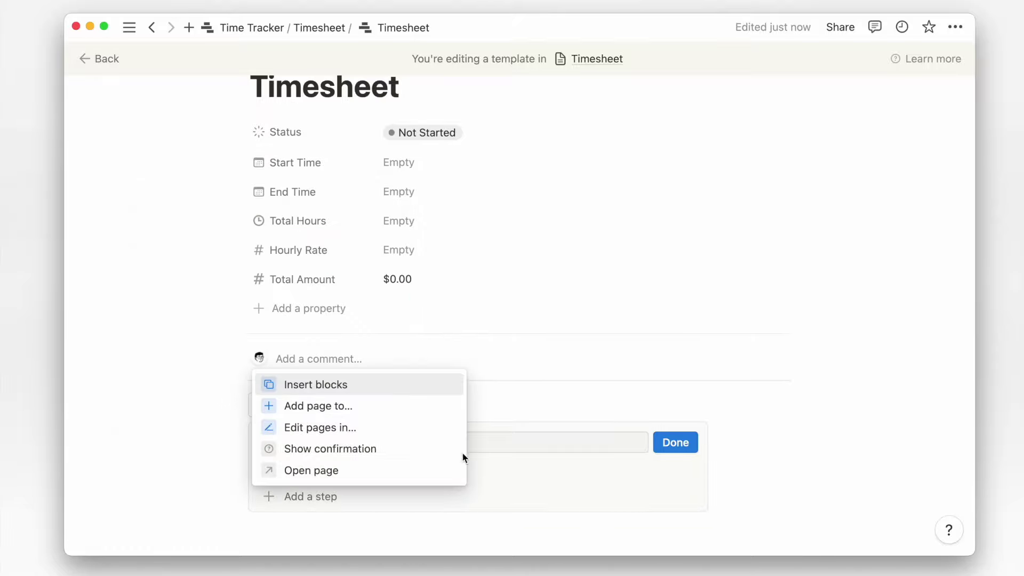
click(352, 427)
click(404, 504)
click(295, 255)
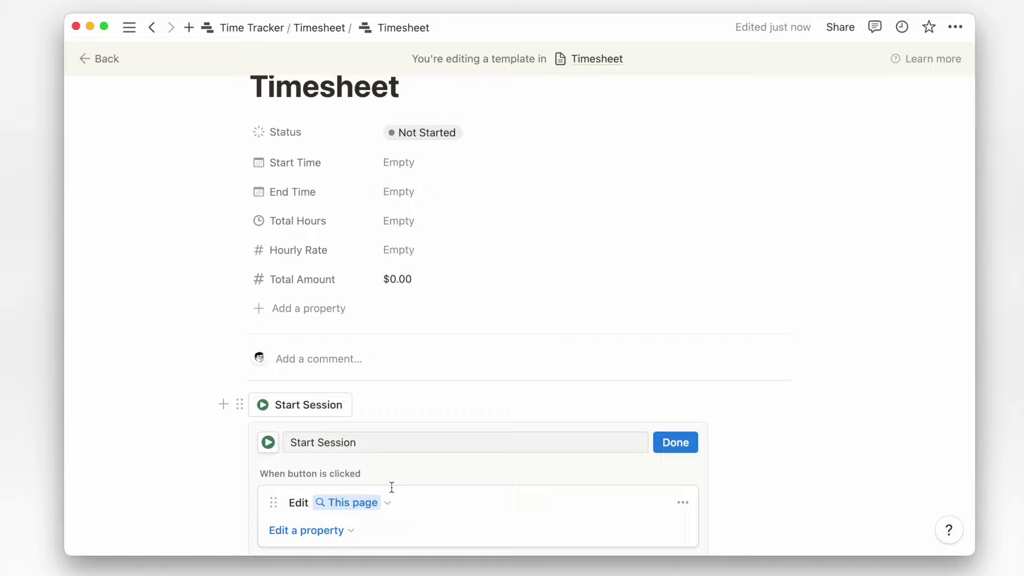
scroll(407, 501, down, 3)
click(330, 376)
Have the button set Status to Started and Start Time to now, then duplicate it.
click(289, 459)
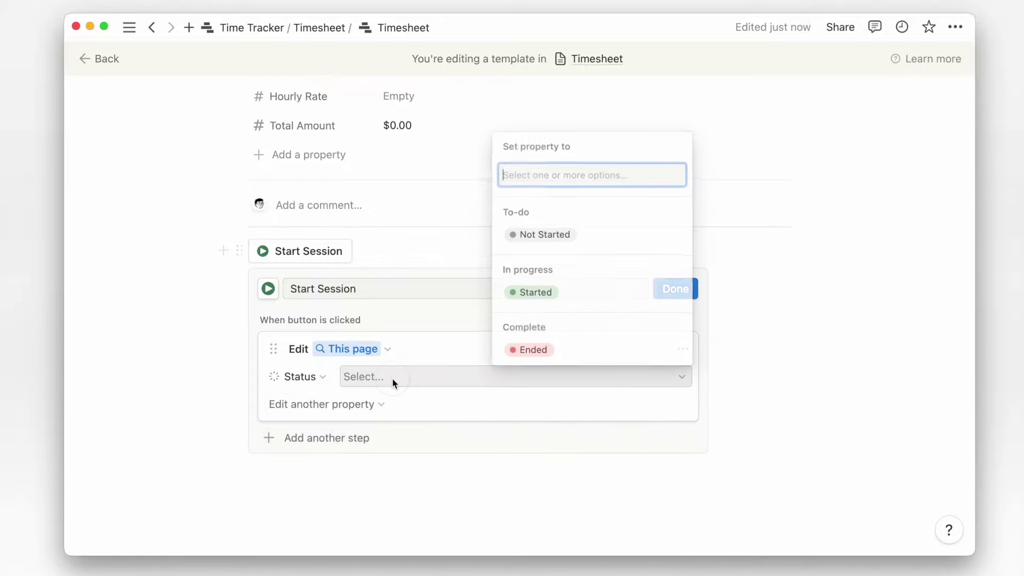
click(524, 295)
click(374, 404)
click(308, 485)
click(523, 453)
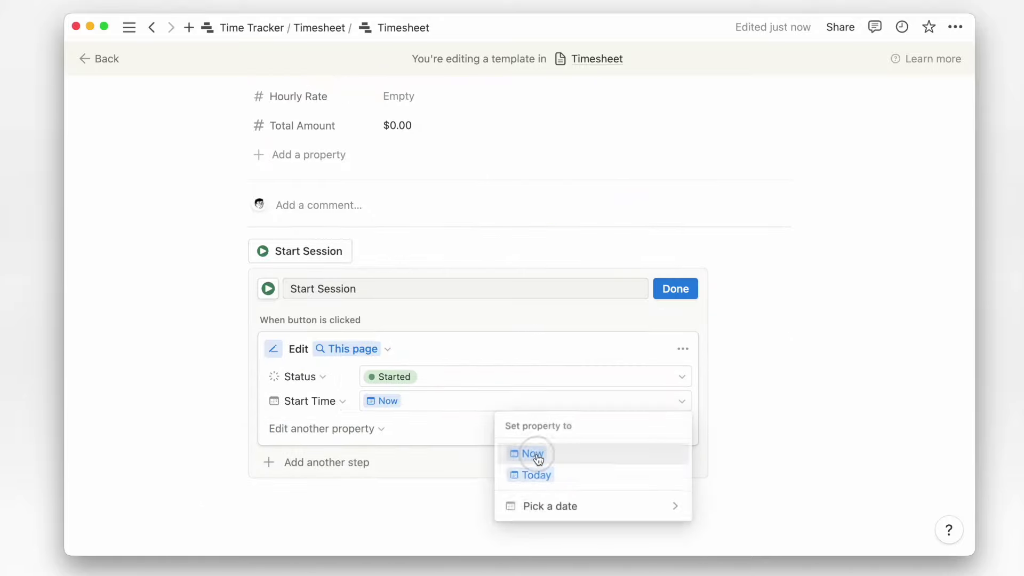
click(670, 291)
click(240, 414)
Place the copy beside the original and rename it End Session with a red stop icon.
drag(240, 415, 816, 388)
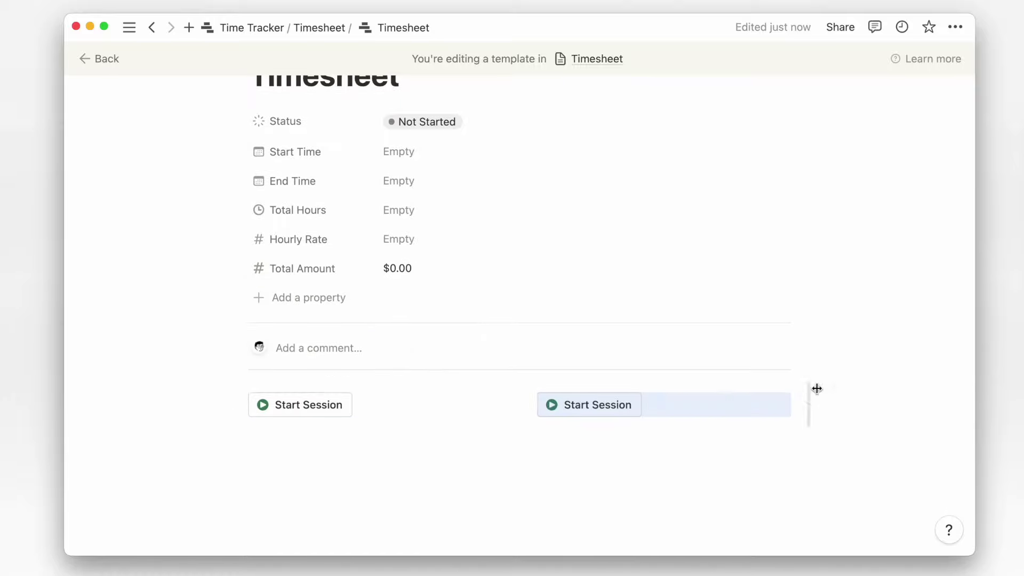
click(597, 403)
double_click(591, 299)
text(End)
click(557, 300)
text(stop)
click(692, 330)
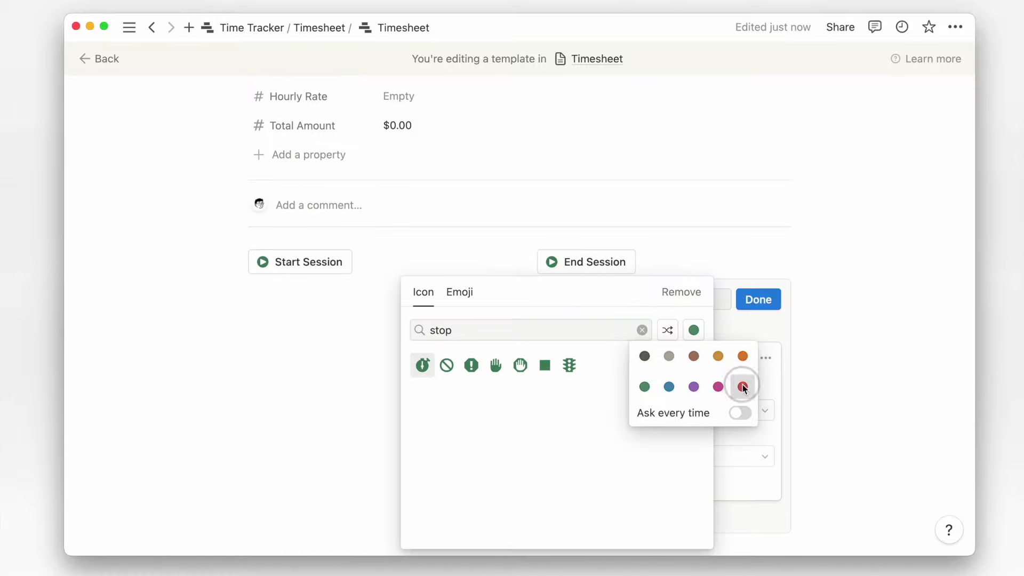
click(743, 386)
click(541, 366)
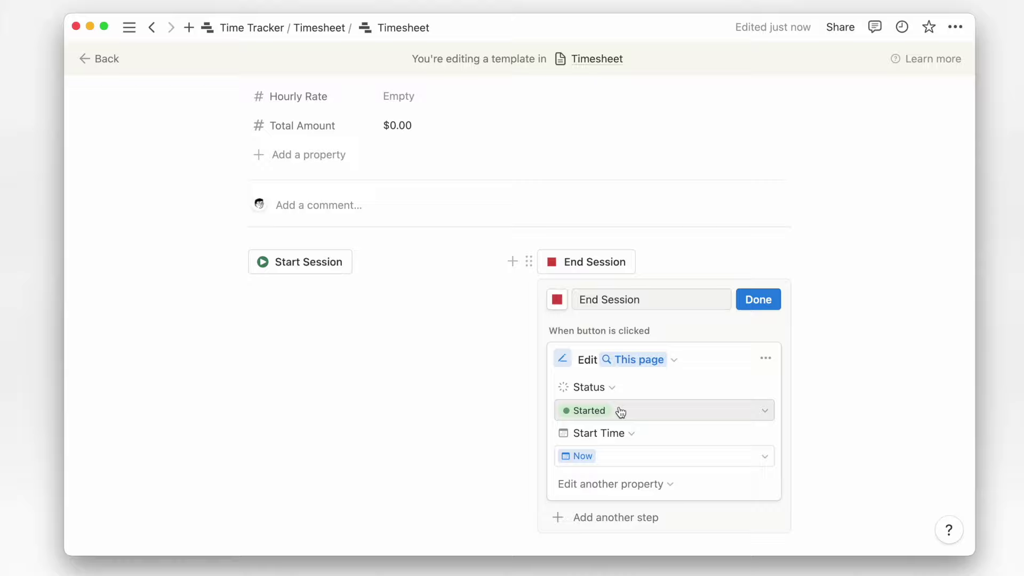
Make End Session set Status to Ended and End Time to now.
click(590, 411)
click(619, 382)
key(Escape)
click(620, 432)
click(488, 354)
click(623, 454)
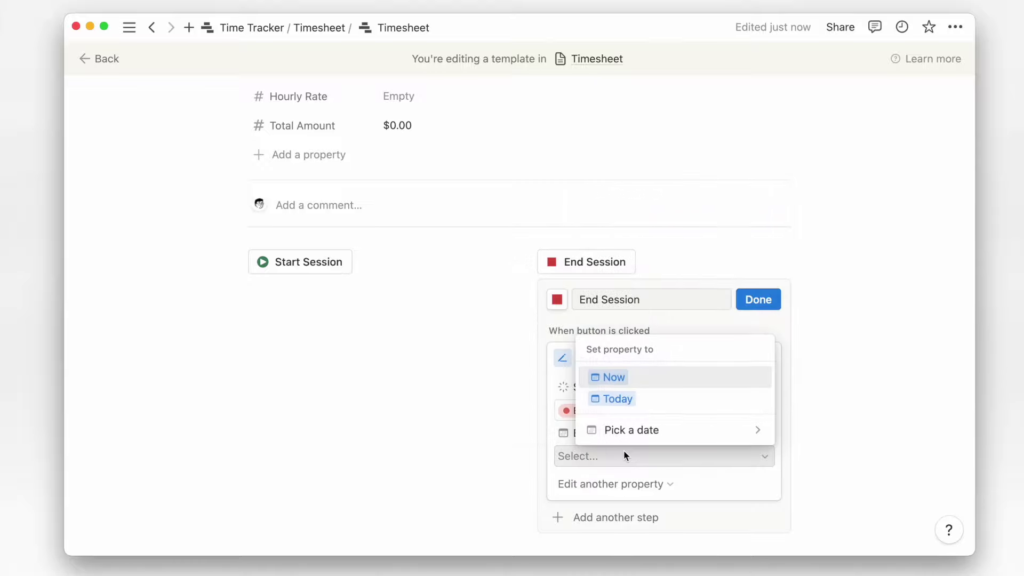
click(613, 375)
click(757, 299)
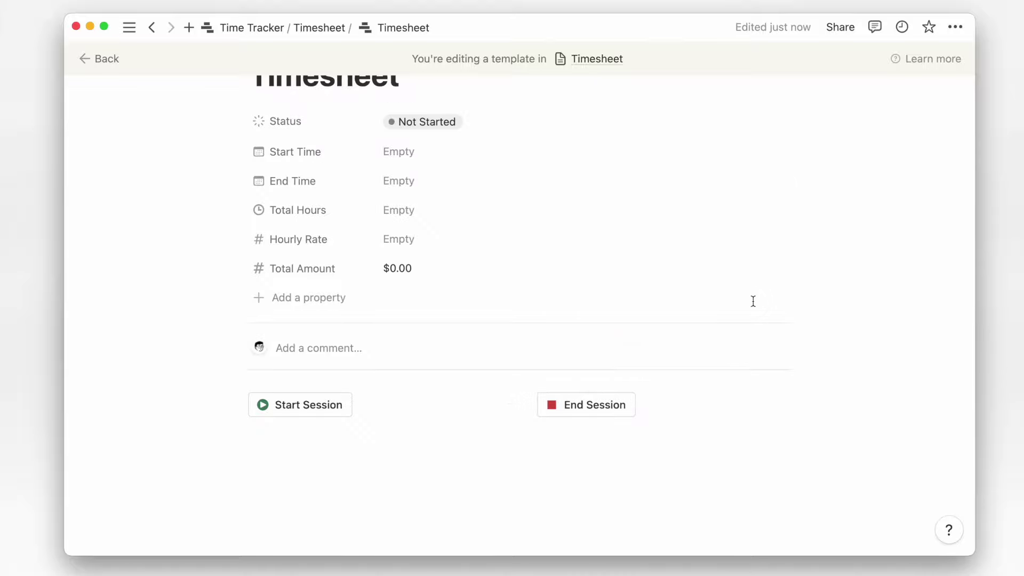
Make Timesheet the default template for all views and open a new entry.
click(103, 56)
click(949, 320)
click(819, 299)
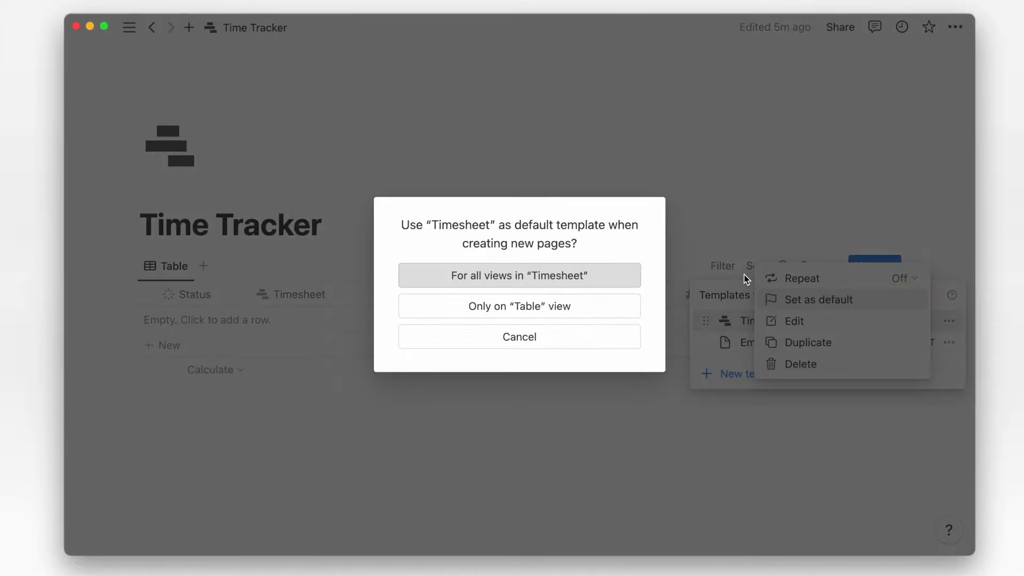
click(453, 274)
click(362, 268)
click(339, 320)
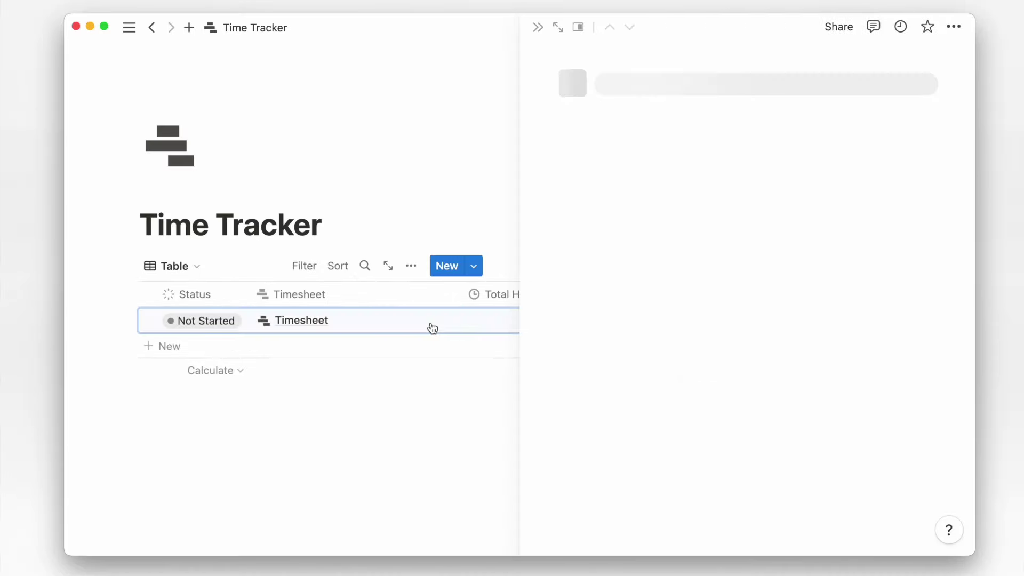
Test Start Session and End Session on the entry, then close it.
click(589, 415)
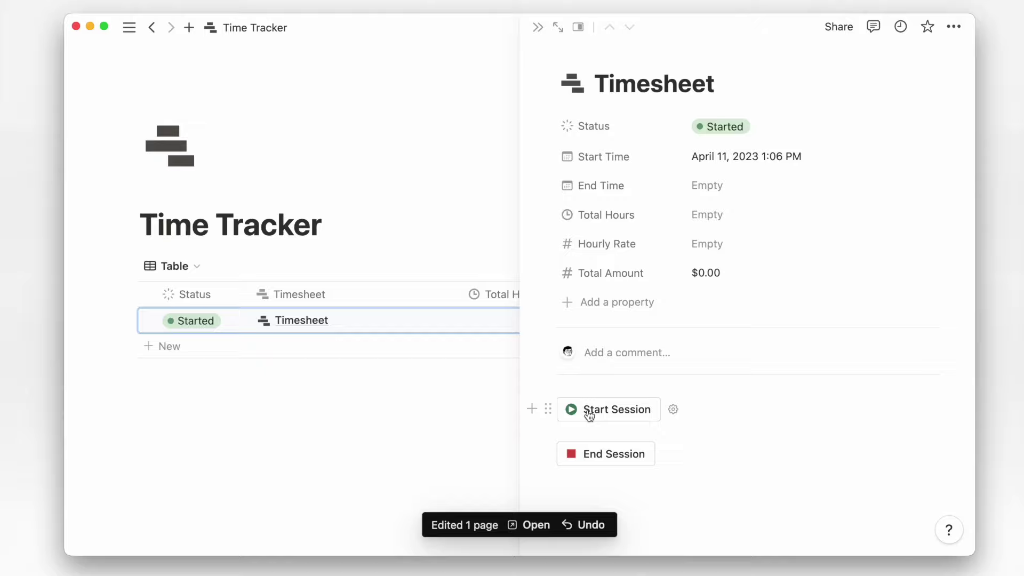
click(591, 455)
click(385, 227)
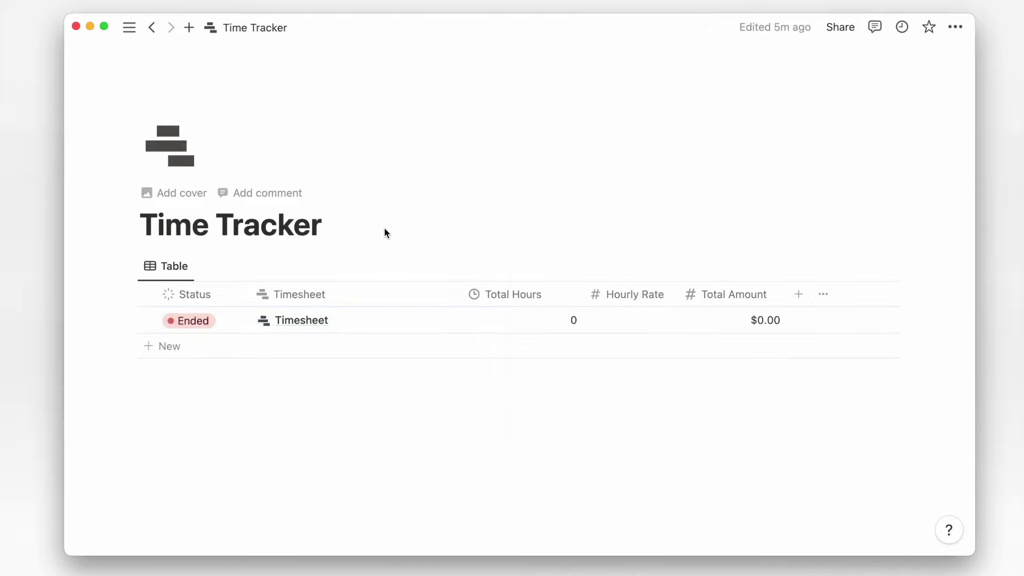
Add Timesheets and Projects headings and create a new Projects gallery database.
key(Return)
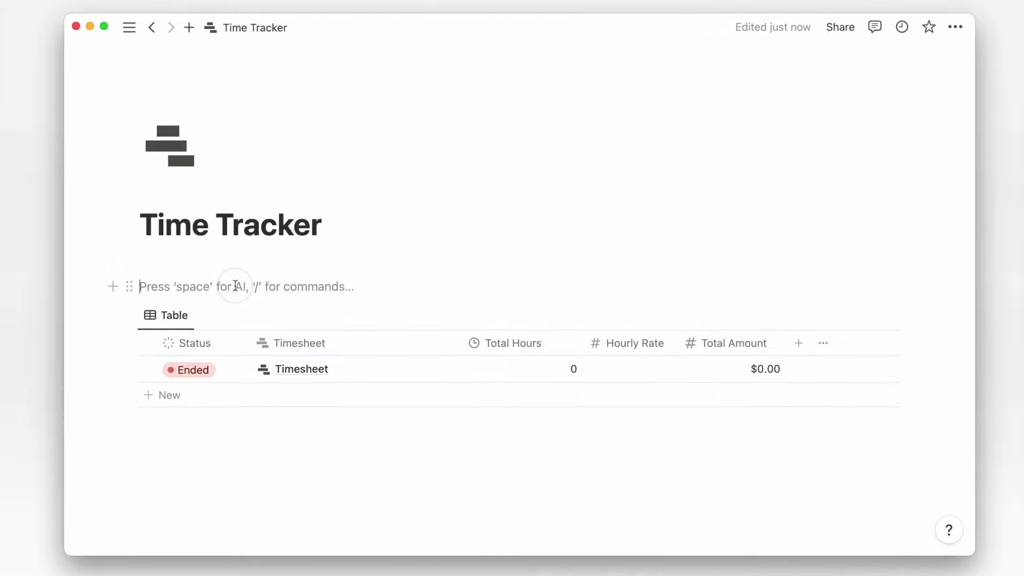
text(##)
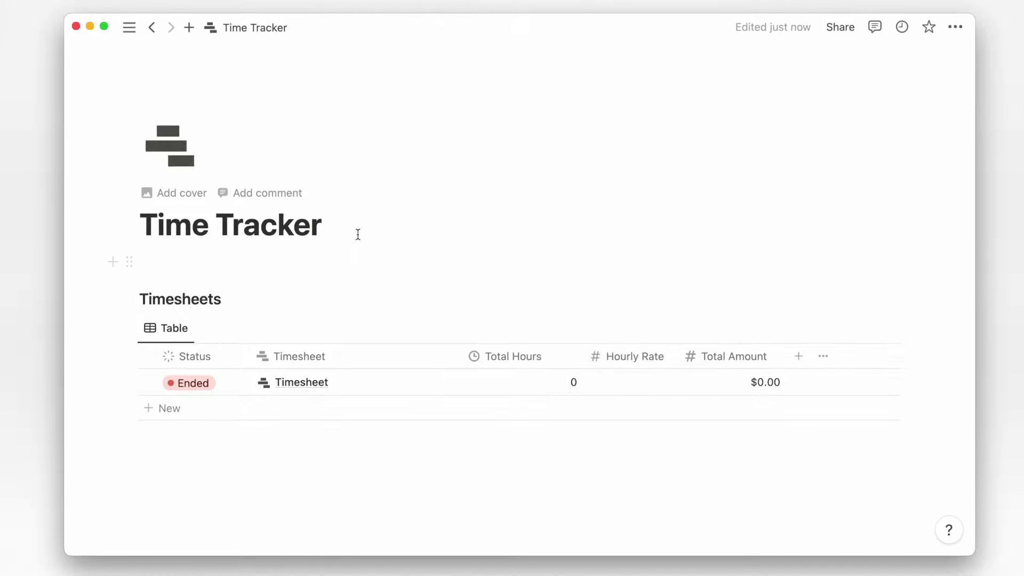
key(Down)
text(### Projects)
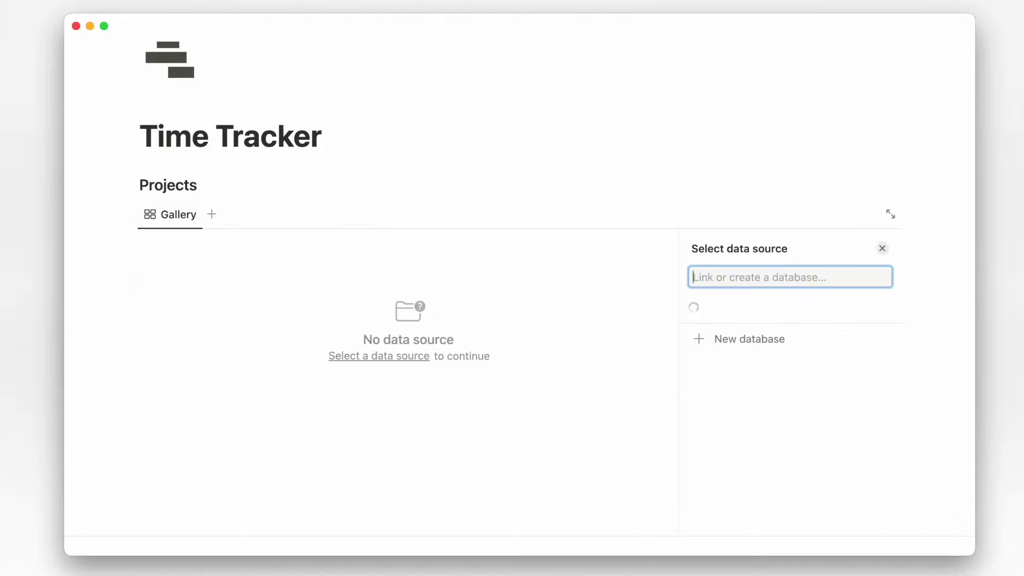
click(747, 417)
In Page 1, replace the Created property with a new Status property.
click(243, 326)
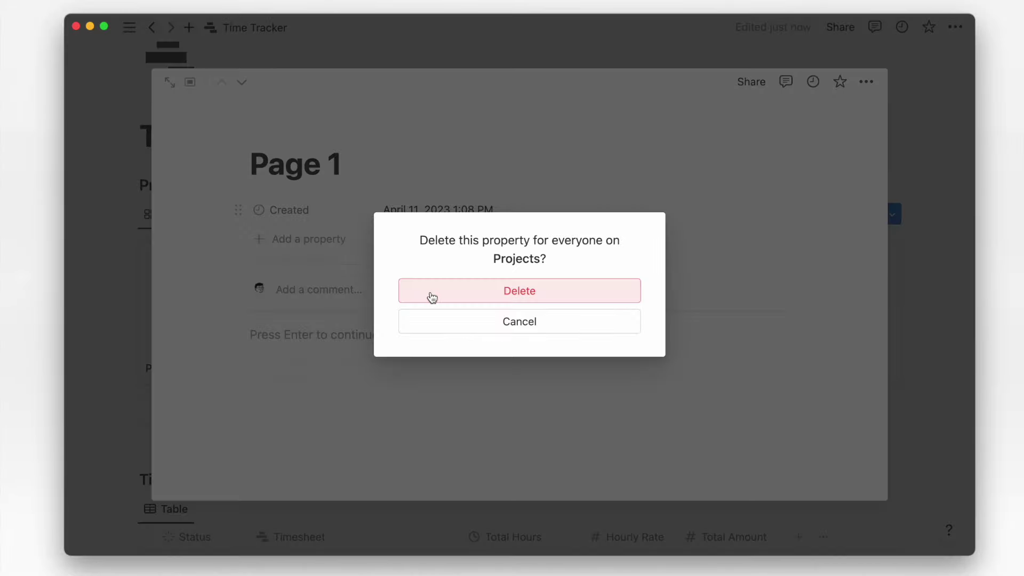
click(435, 297)
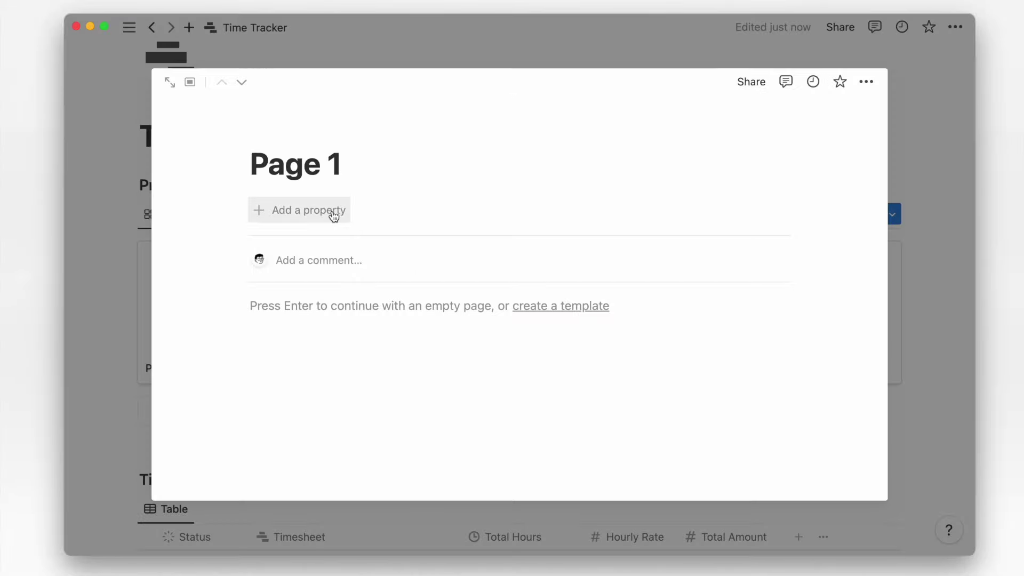
click(334, 212)
text(stat)
key(Return)
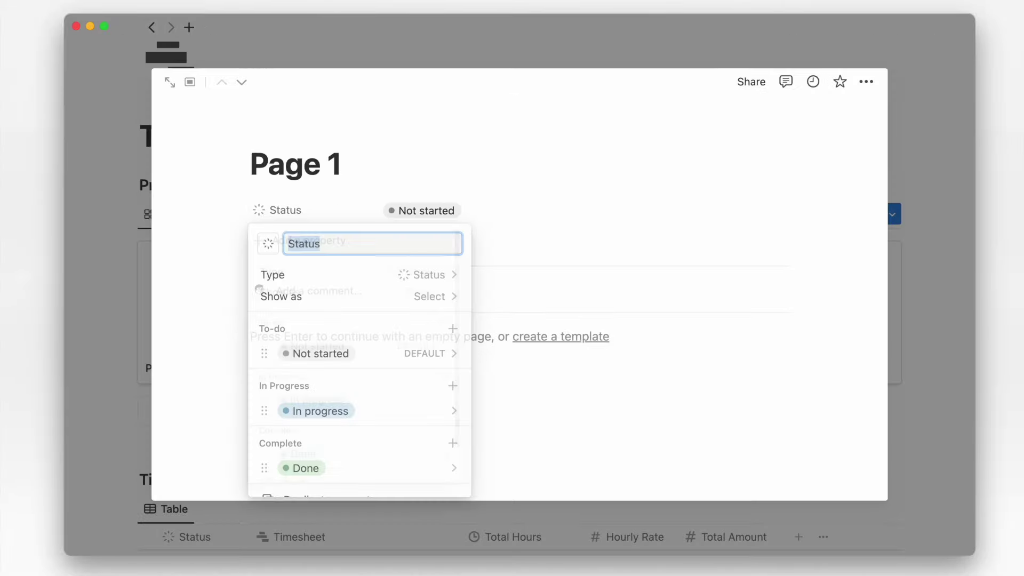
key(Escape)
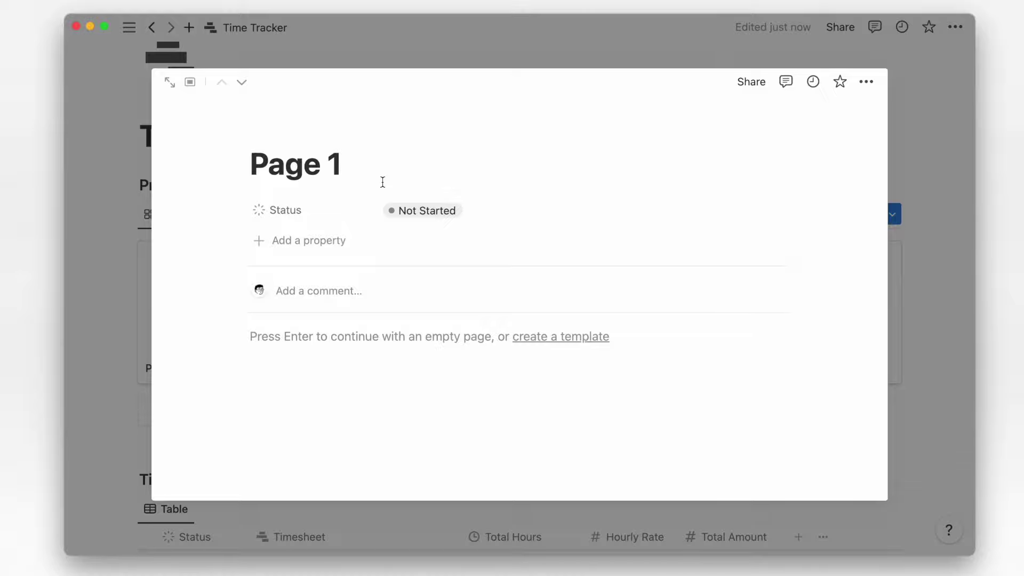
Add a Relation property to the Timesheet database, also shown on Timesheet.
click(336, 240)
text(rela)
key(Return)
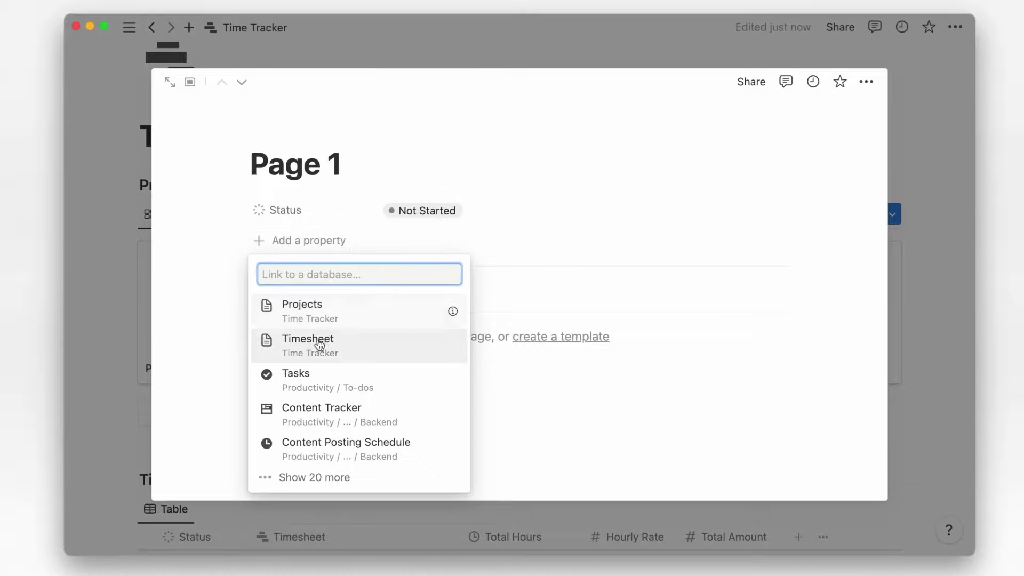
click(319, 344)
click(450, 345)
click(411, 430)
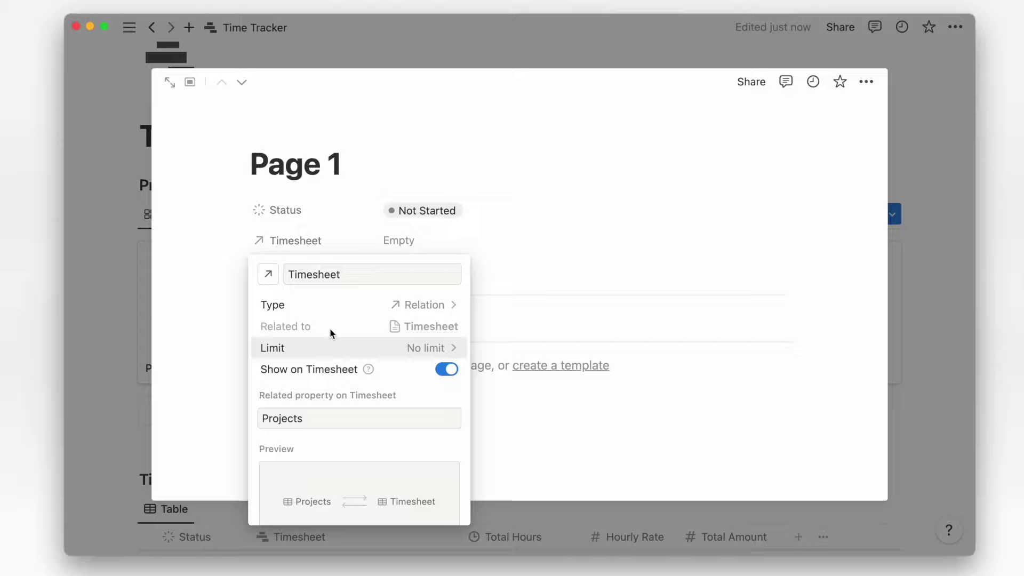
click(266, 279)
Close the Page 1 peek and return to the Time Tracker page.
click(346, 240)
click(172, 235)
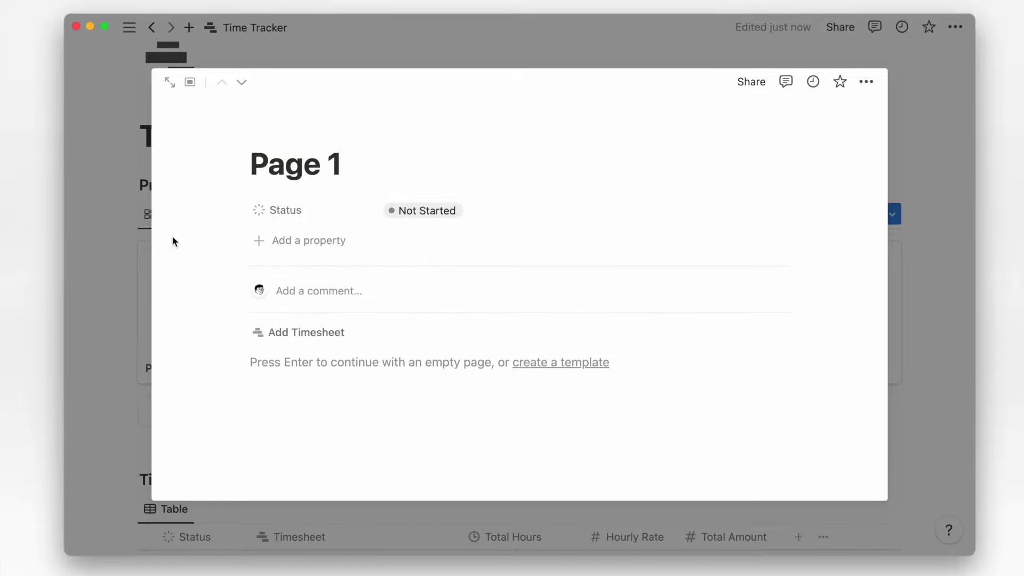
click(117, 230)
scroll(116, 231, down, 5)
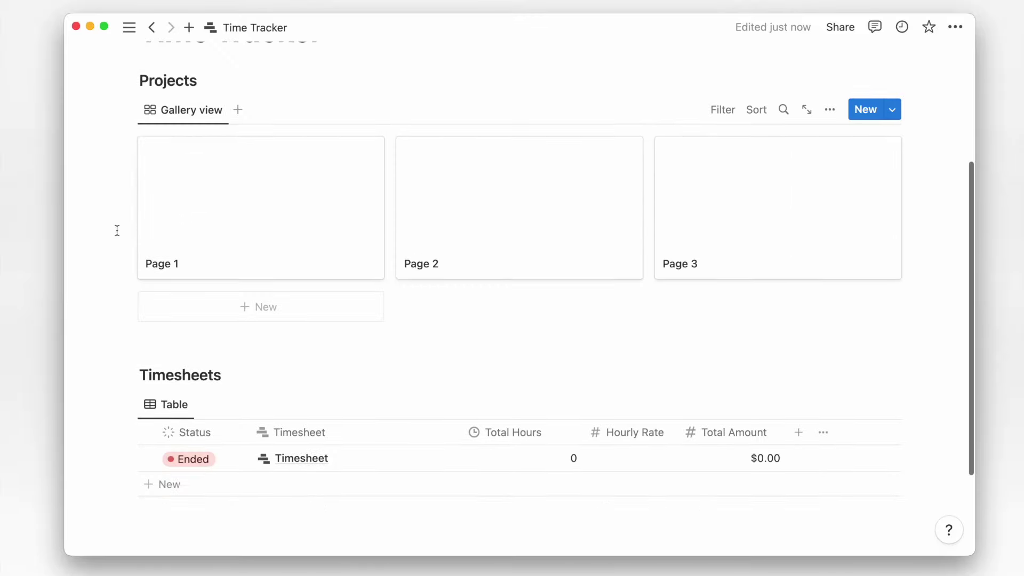
Copy a link to the Timesheets table and create a new Projects template.
click(103, 356)
click(152, 344)
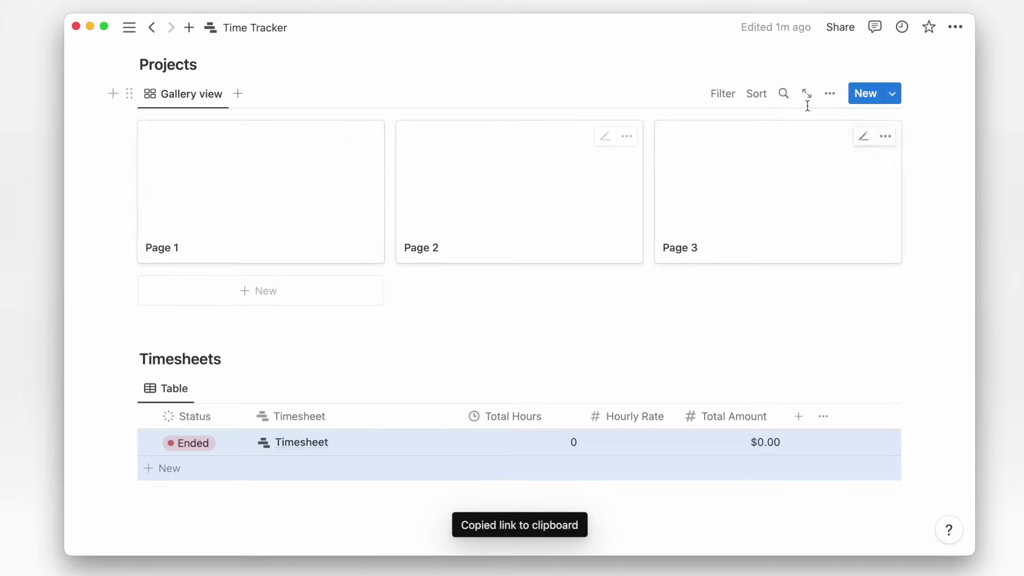
click(891, 98)
click(873, 189)
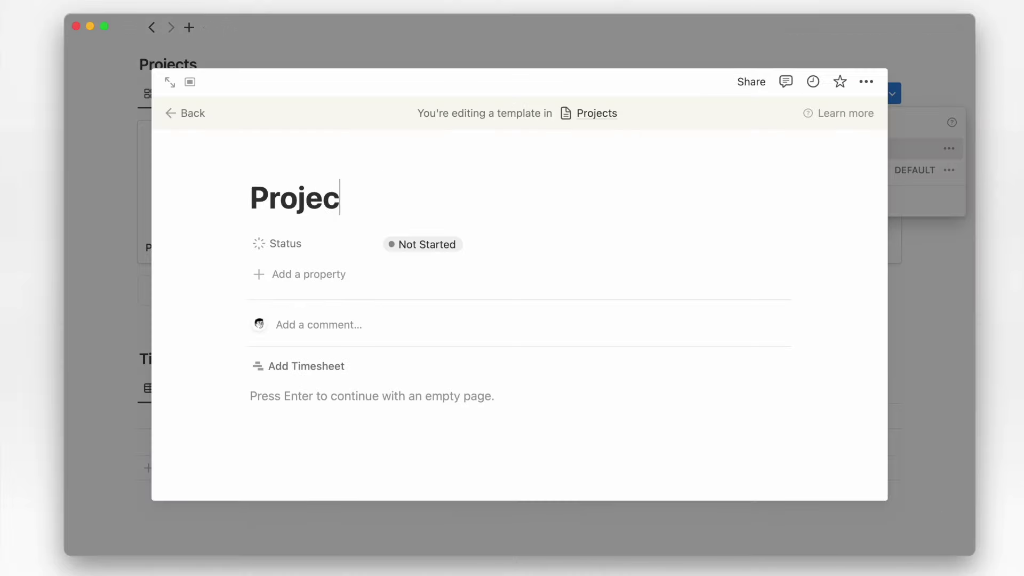
Give the template a dark folder icon.
click(279, 166)
click(280, 234)
text(folder)
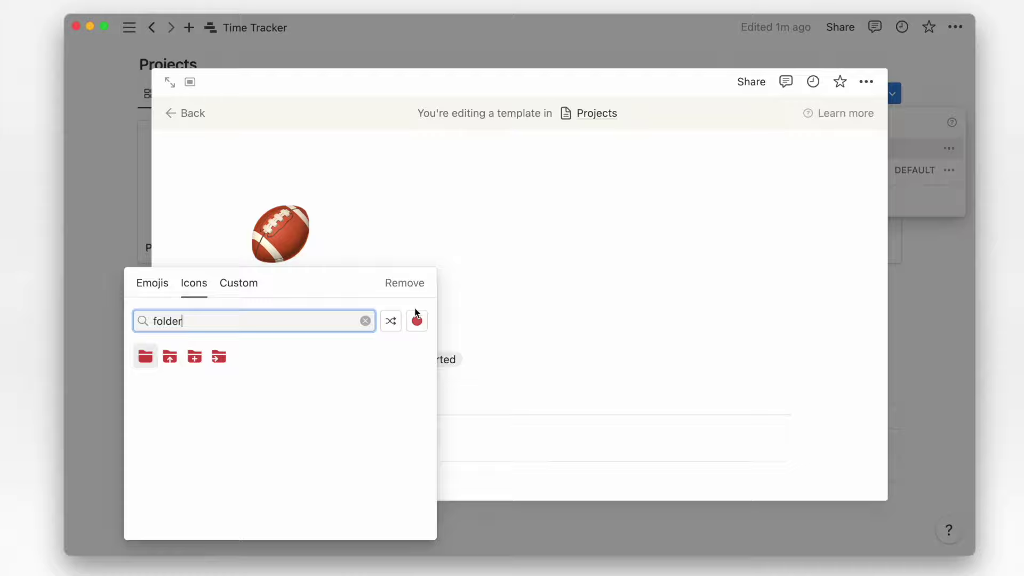
click(416, 320)
click(366, 347)
click(145, 356)
scroll(247, 368, down, 5)
On the full-page template, paste the Timesheets link as a linked Timesheet view.
click(170, 81)
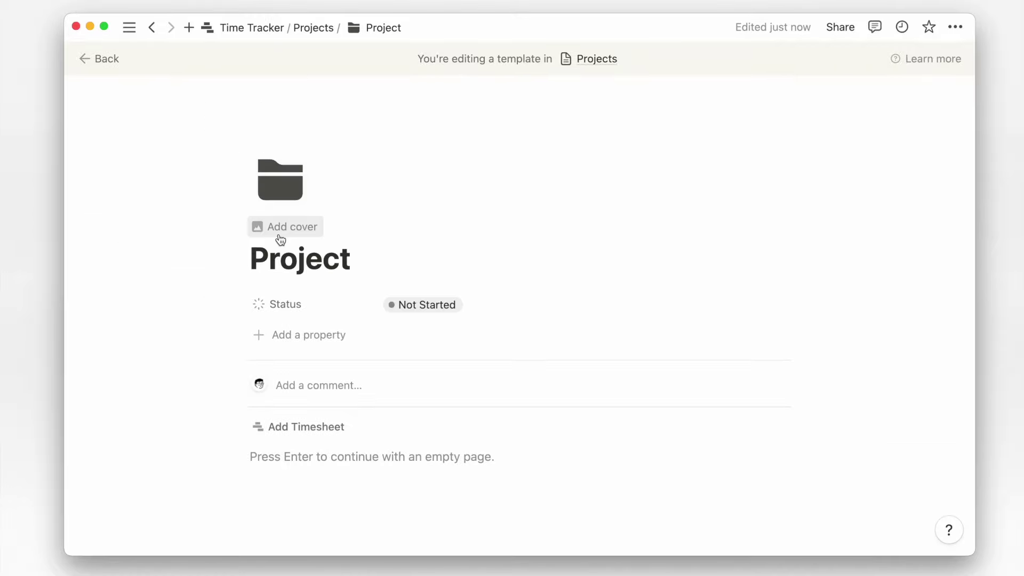
click(302, 402)
key(super+v)
click(634, 448)
click(614, 394)
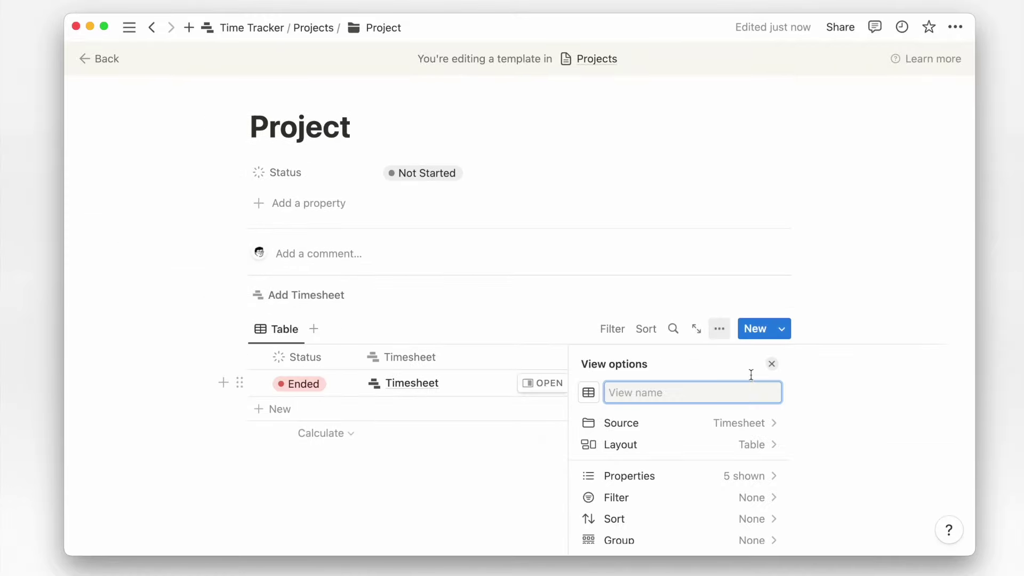
click(772, 365)
Make the page full width and filter the table to Projects contains Project.
click(956, 29)
click(942, 158)
click(589, 112)
click(715, 331)
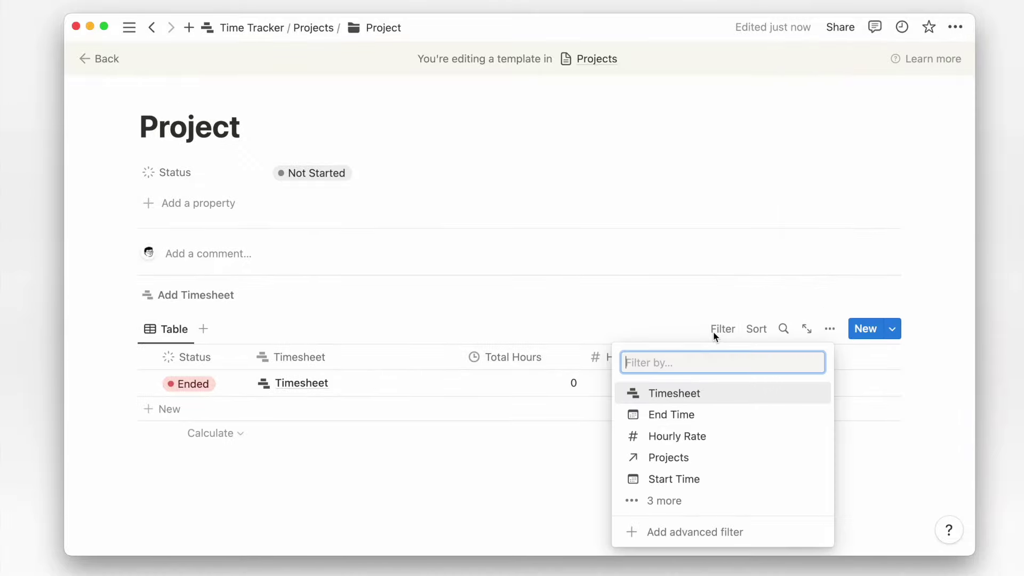
click(683, 458)
click(138, 439)
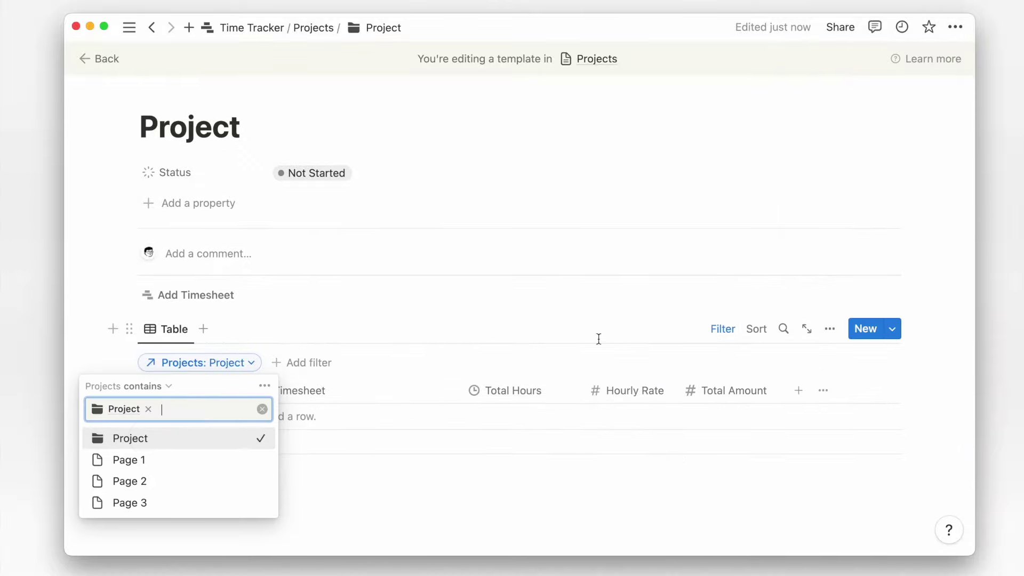
Insert a Start Session button block above the table with a green play icon.
click(112, 329)
text(button)
key(Return)
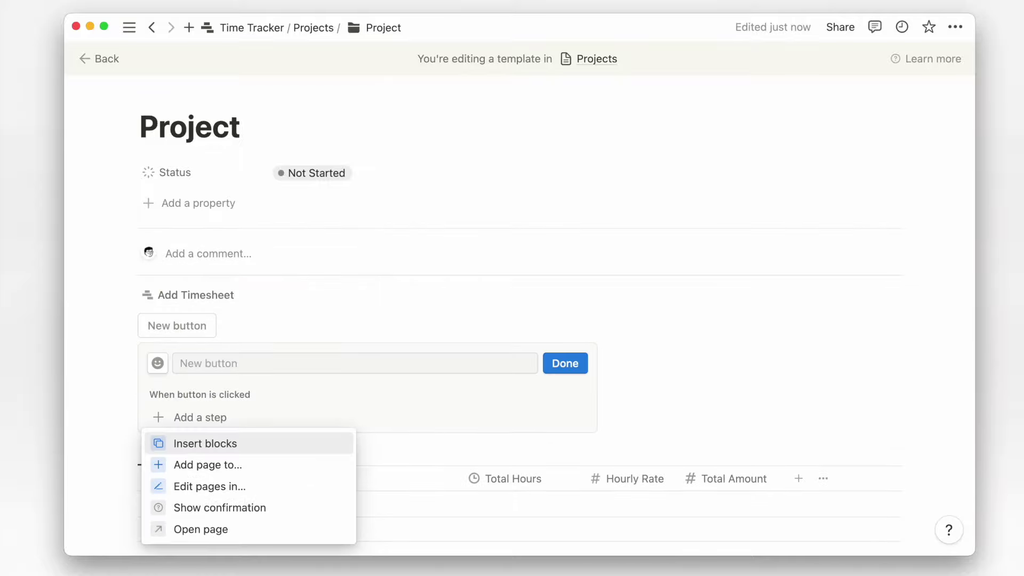
click(270, 369)
click(158, 363)
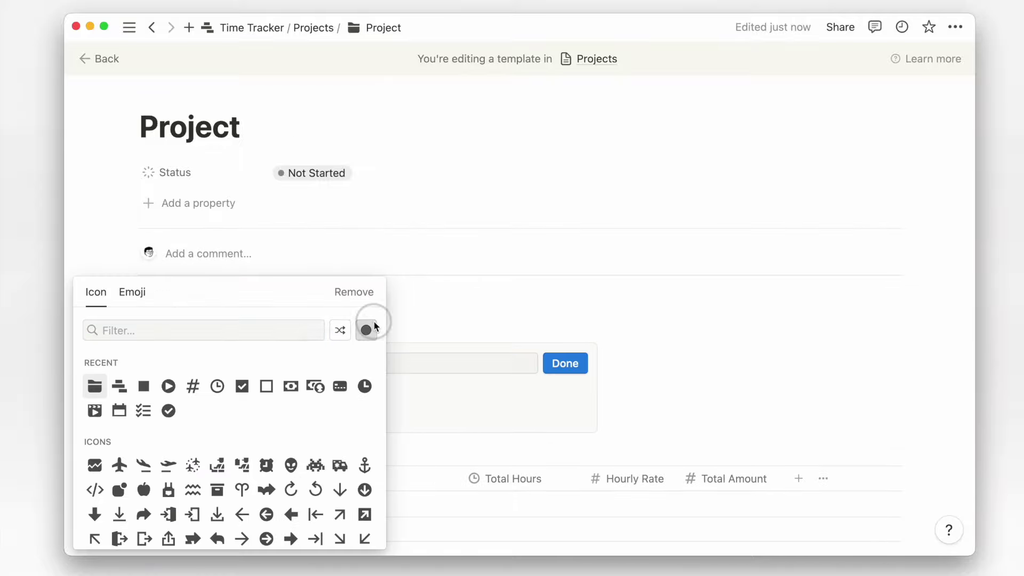
text(start)
click(124, 380)
Make the button add a page to the Timesheet database.
click(226, 420)
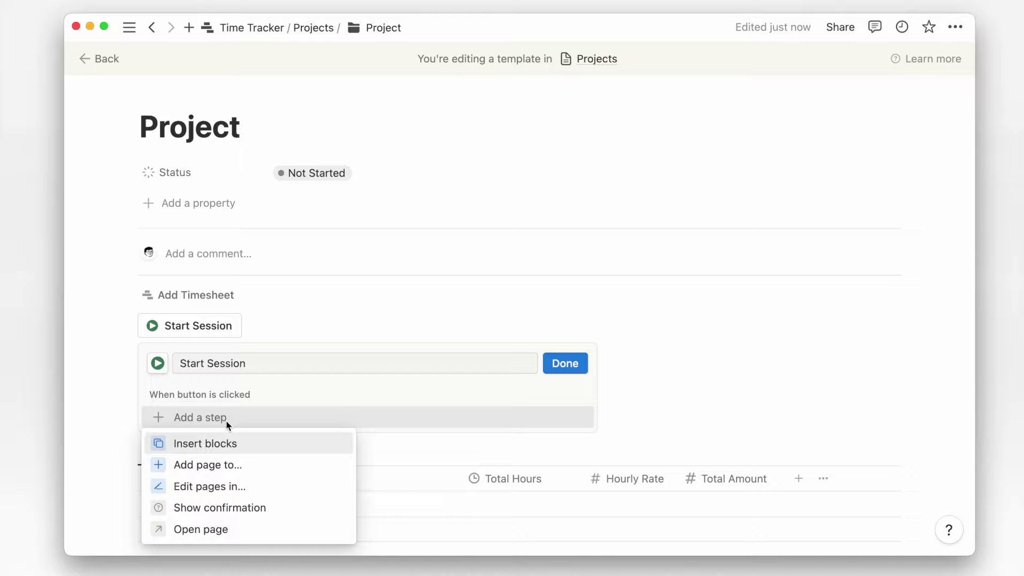
click(194, 465)
click(268, 423)
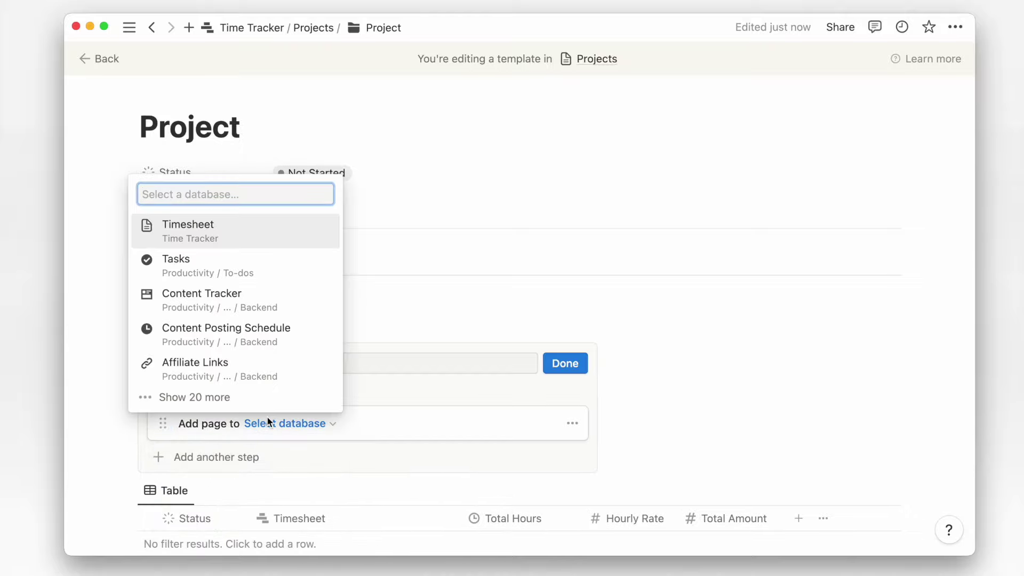
click(288, 241)
scroll(338, 424, down, 3)
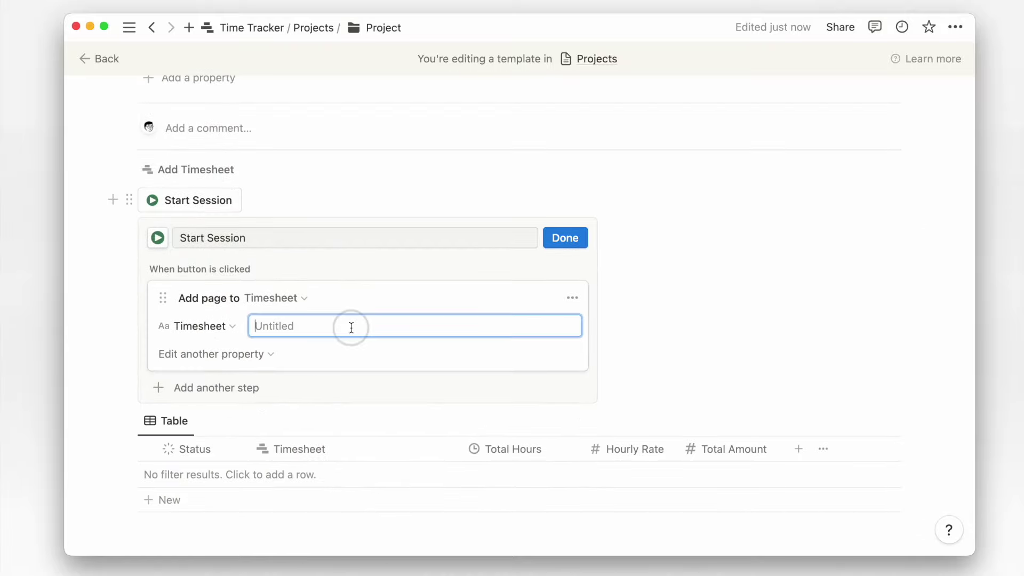
text(Timesheet)
Set the new entry's Status to Started and Start Time to Now.
click(251, 354)
click(229, 414)
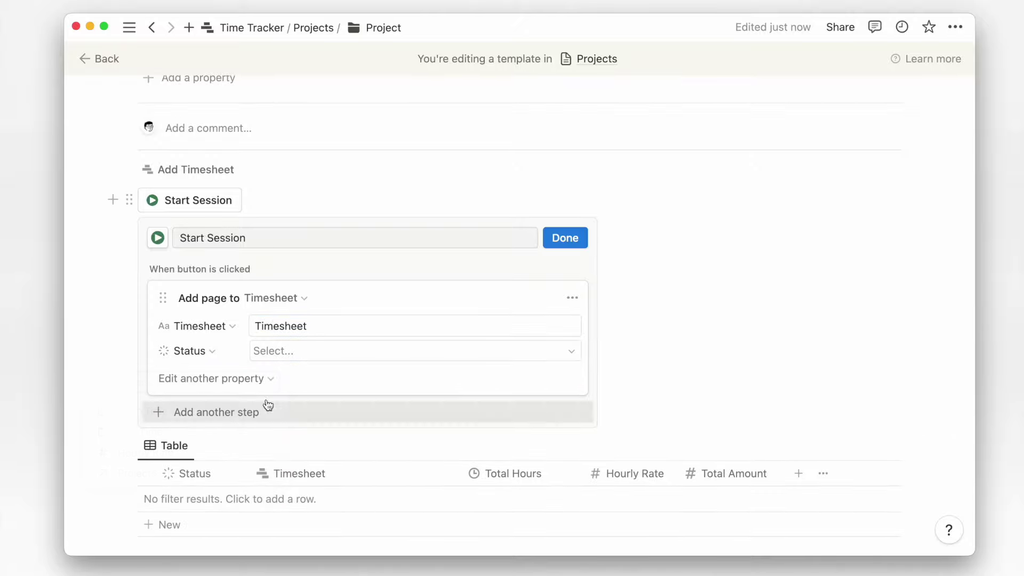
click(323, 351)
click(426, 268)
click(263, 377)
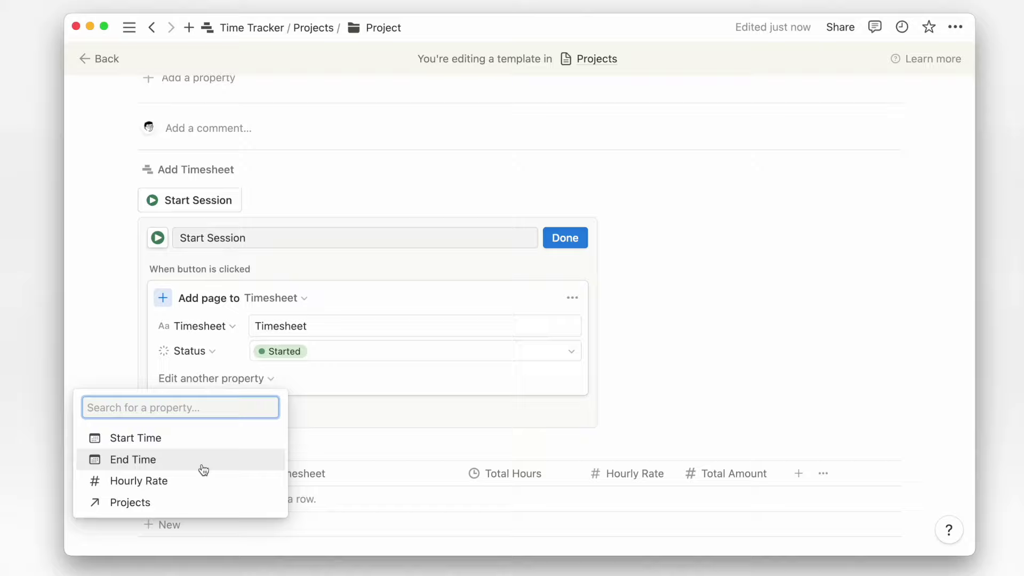
click(202, 435)
click(304, 379)
click(419, 425)
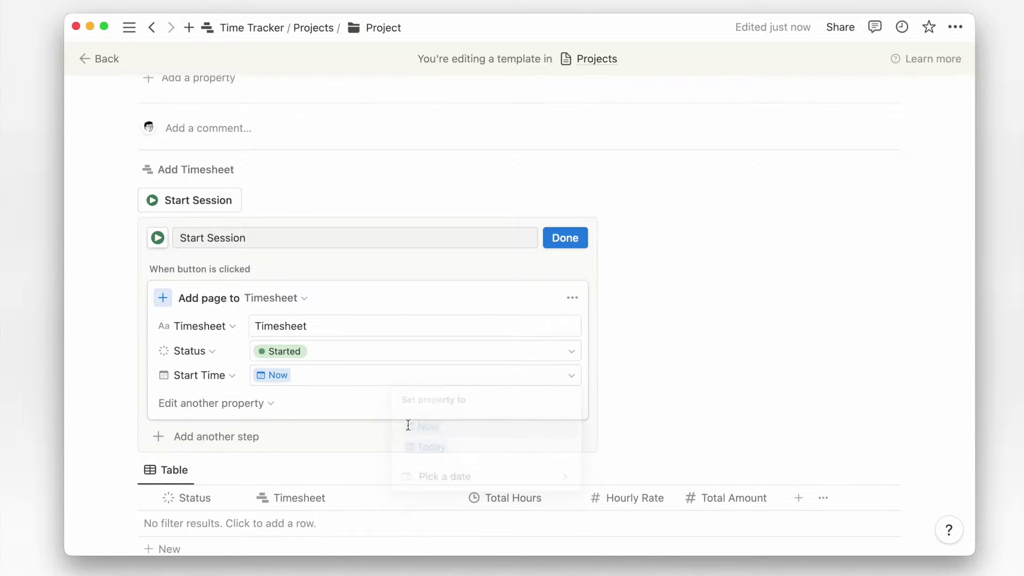
Link the new entry's Projects property to this page.
scroll(320, 374, down, 3)
click(213, 281)
click(230, 384)
click(373, 278)
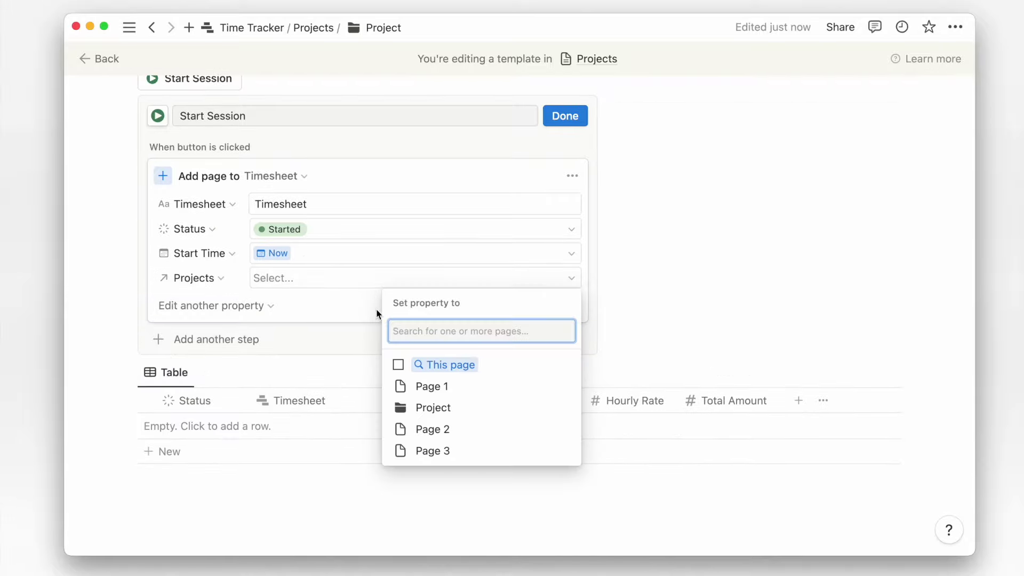
click(442, 364)
click(550, 160)
Add a second button, End Session, with a red square icon.
click(566, 116)
click(539, 270)
text(/button)
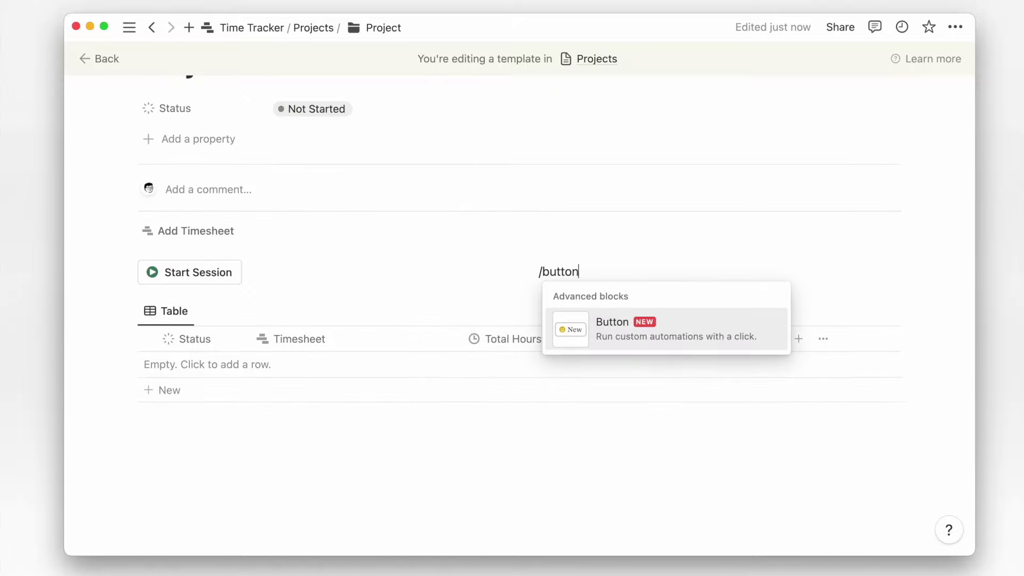
key(Return)
click(675, 303)
text(End Session)
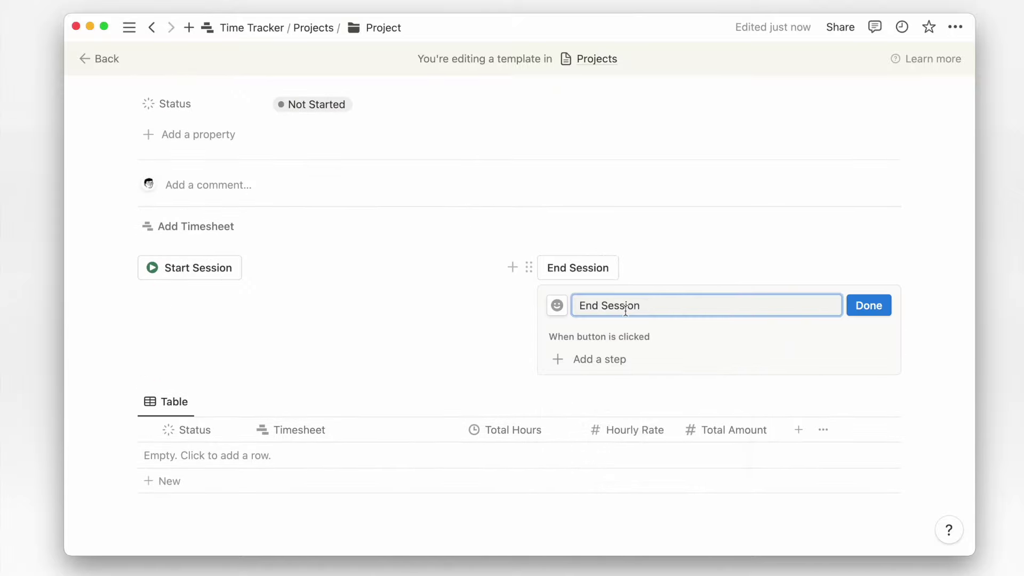
click(557, 305)
click(422, 386)
Make End Session edit Timesheet pages whose Status is Started.
click(597, 361)
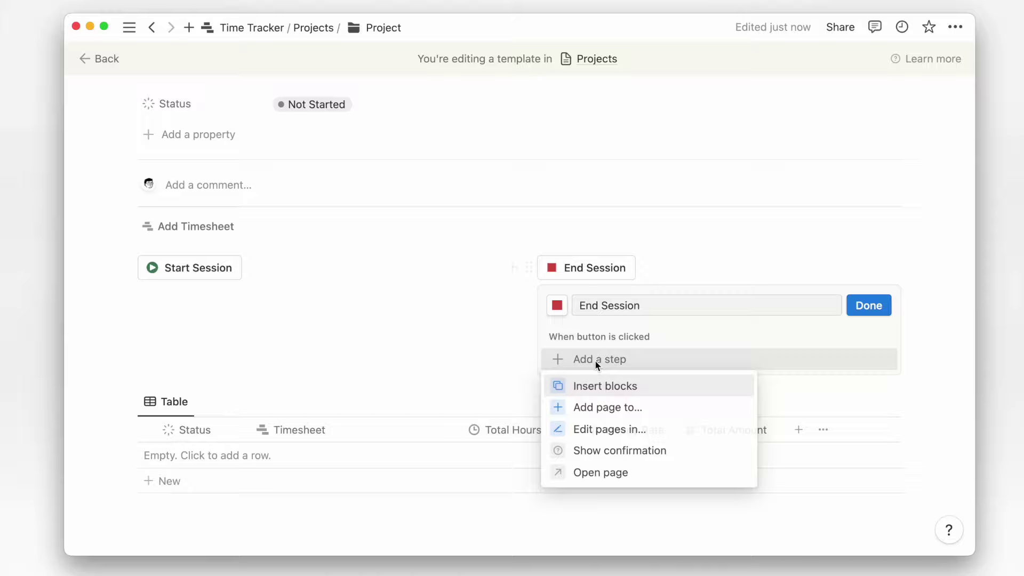
click(600, 428)
click(687, 365)
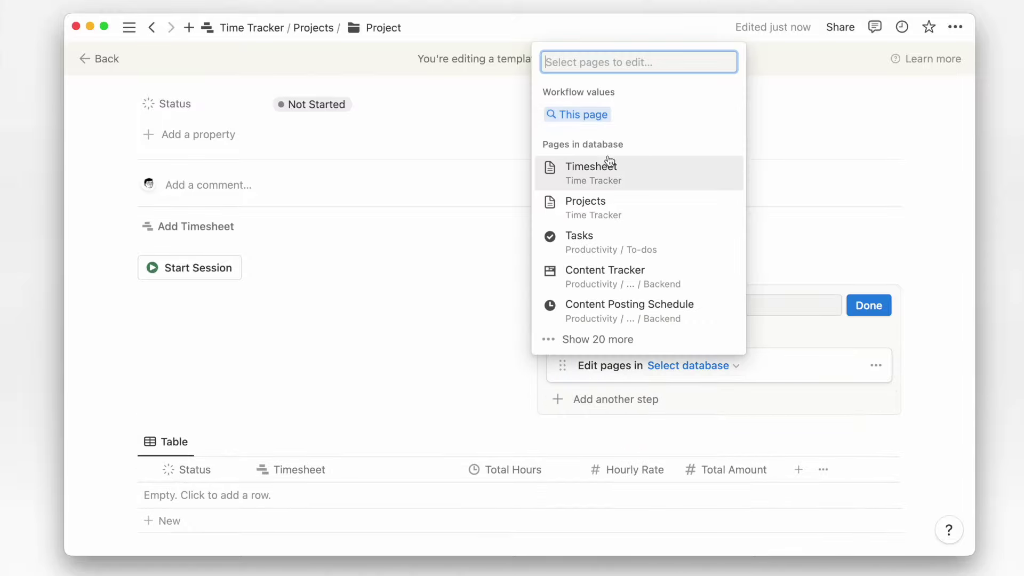
click(609, 166)
click(816, 392)
click(583, 423)
click(521, 350)
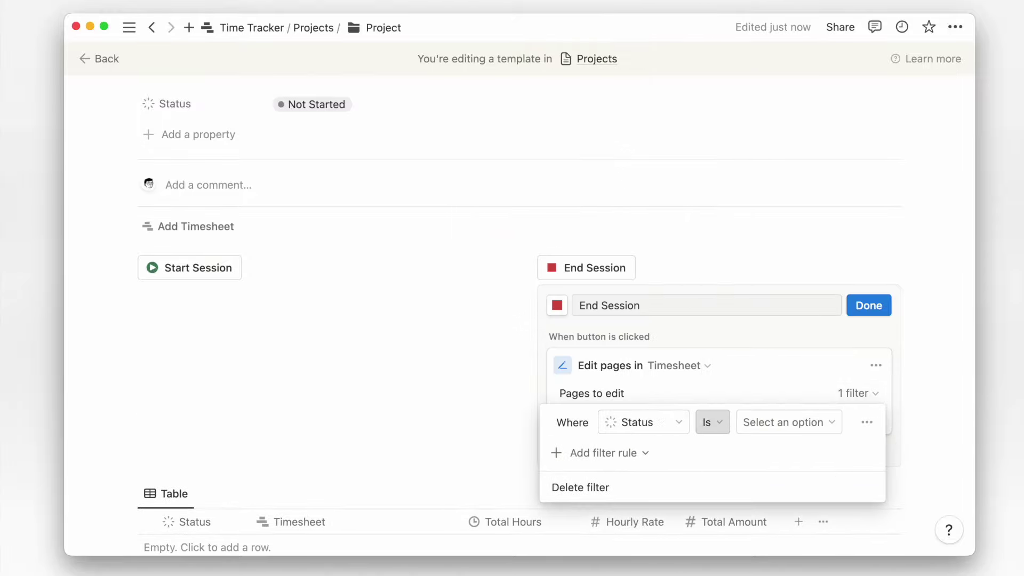
click(783, 422)
click(755, 320)
key(Escape)
key(Escape)
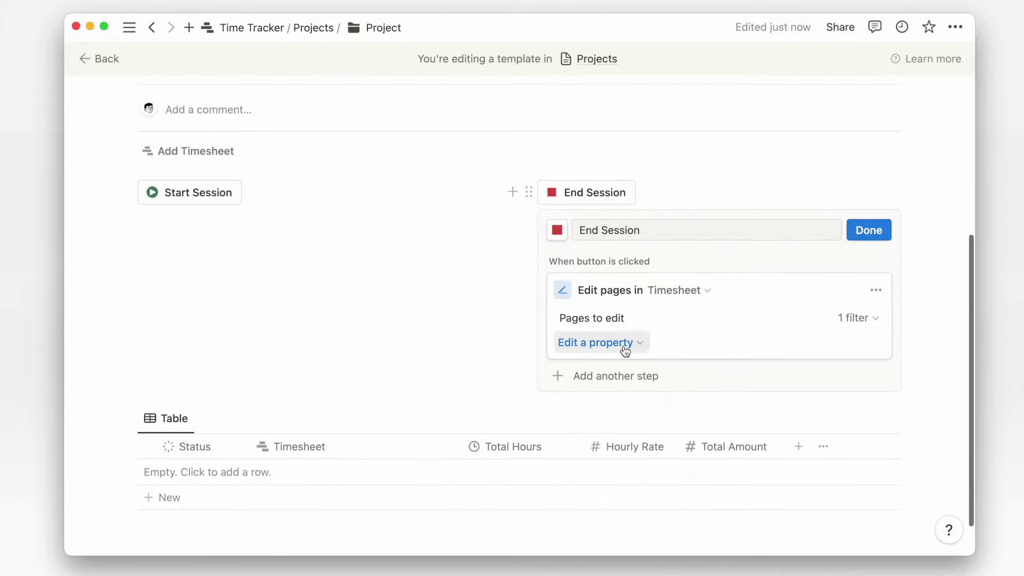
Have it set Status to Ended and End Time to Now, then finish.
click(625, 351)
click(580, 430)
click(693, 342)
click(611, 368)
click(678, 363)
click(728, 413)
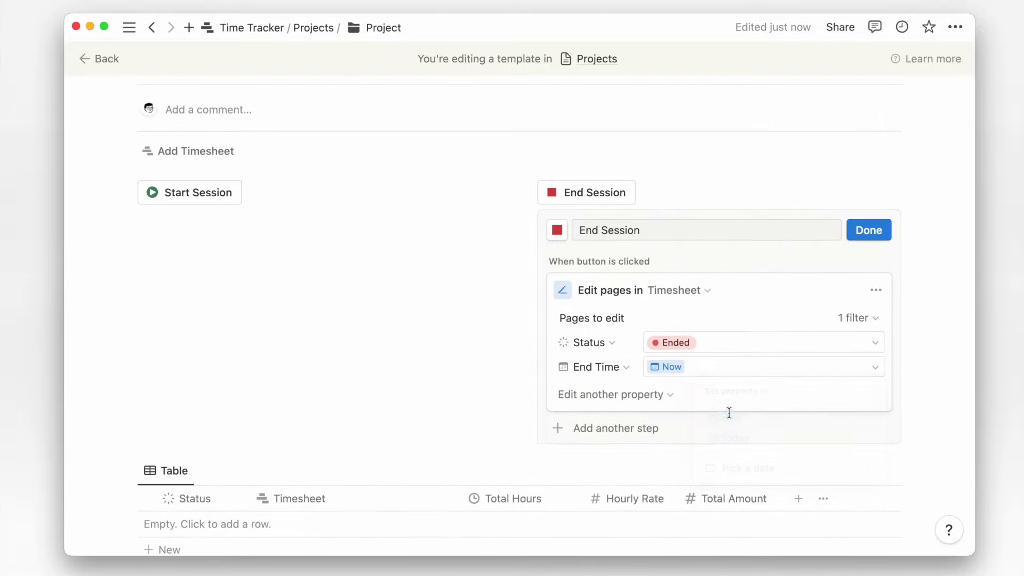
click(868, 230)
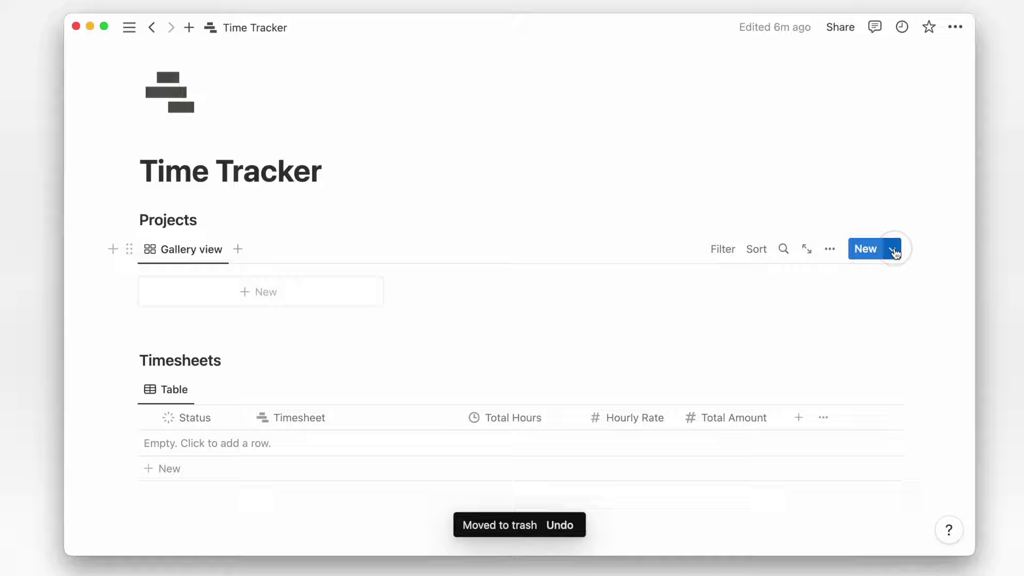
Make Project the default Projects template for all views.
click(894, 251)
click(953, 304)
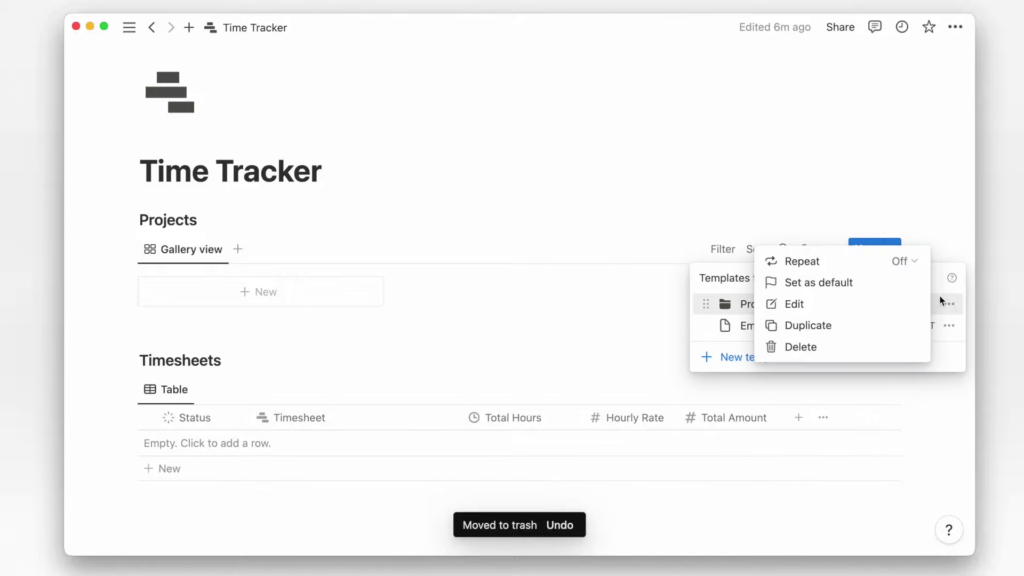
click(908, 286)
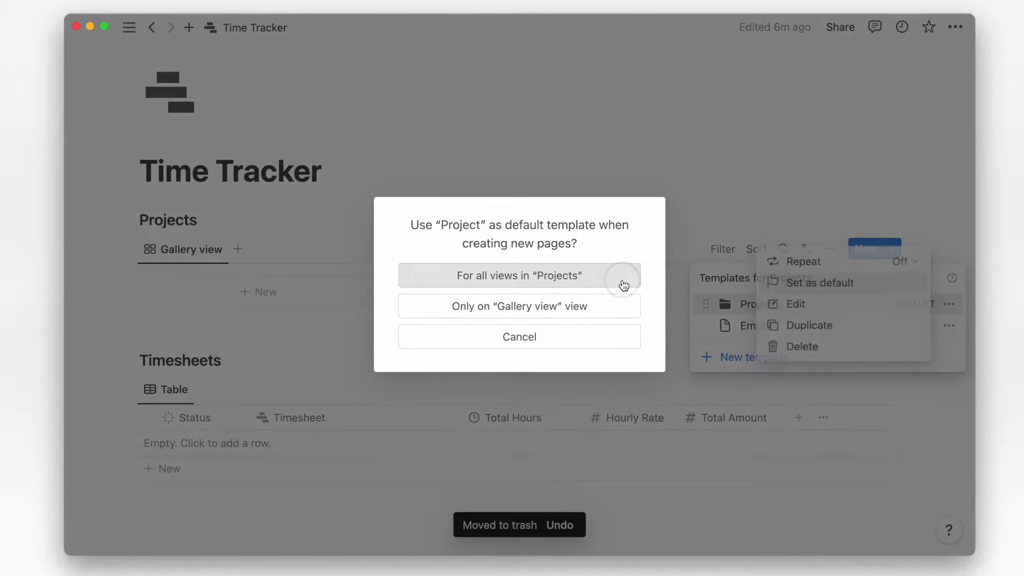
click(622, 280)
Create a Project page from the template, test its session button, and close it.
click(347, 294)
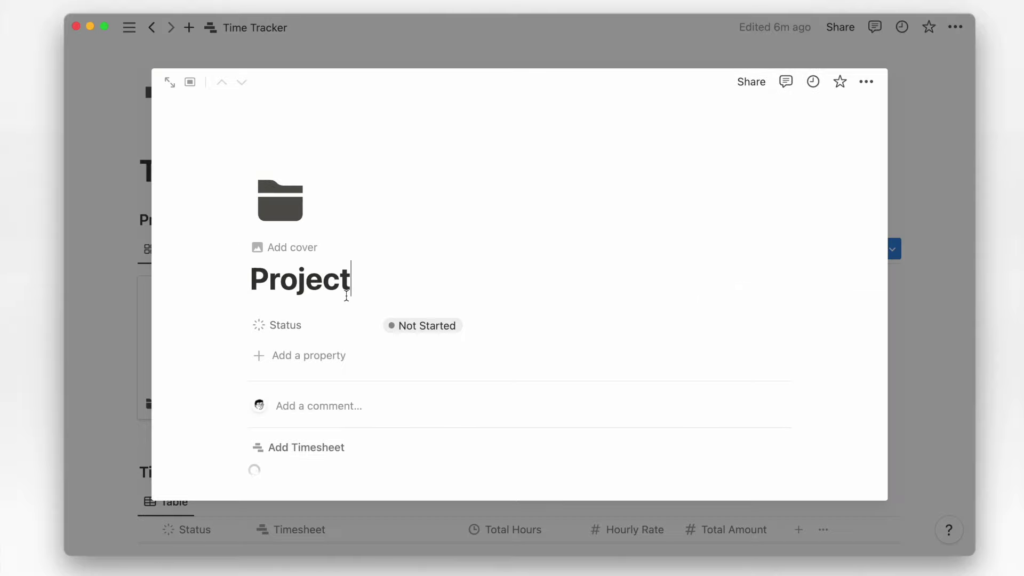
scroll(348, 292, down, 5)
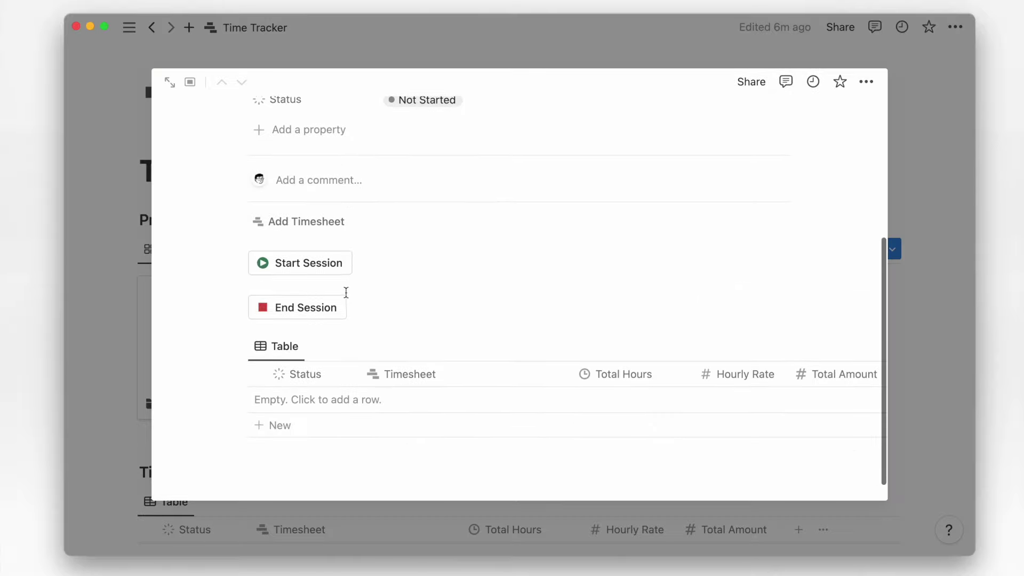
click(319, 271)
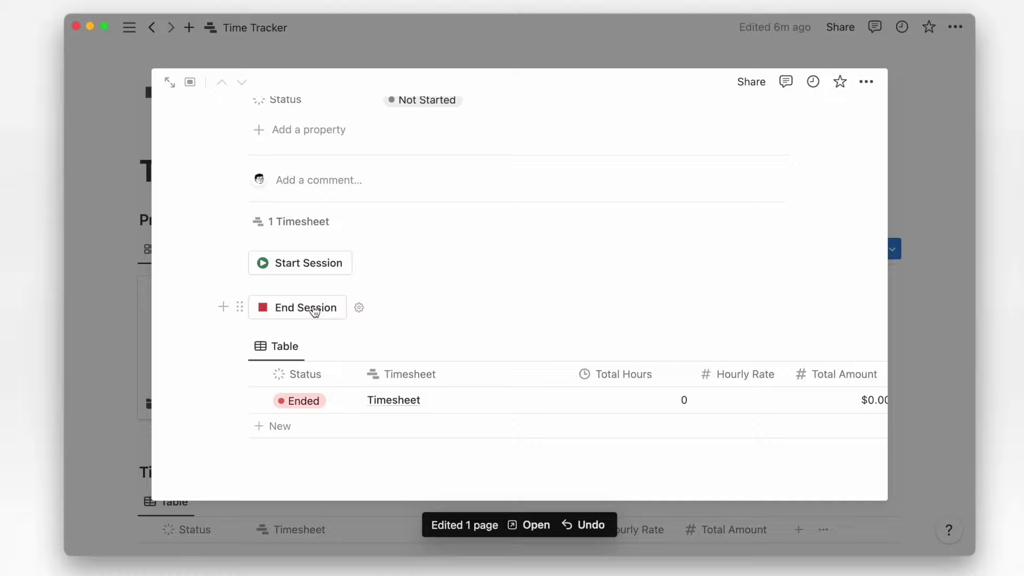
click(128, 305)
Show the hidden Projects column in Timesheets, placed after Timesheet.
scroll(131, 290, down, 5)
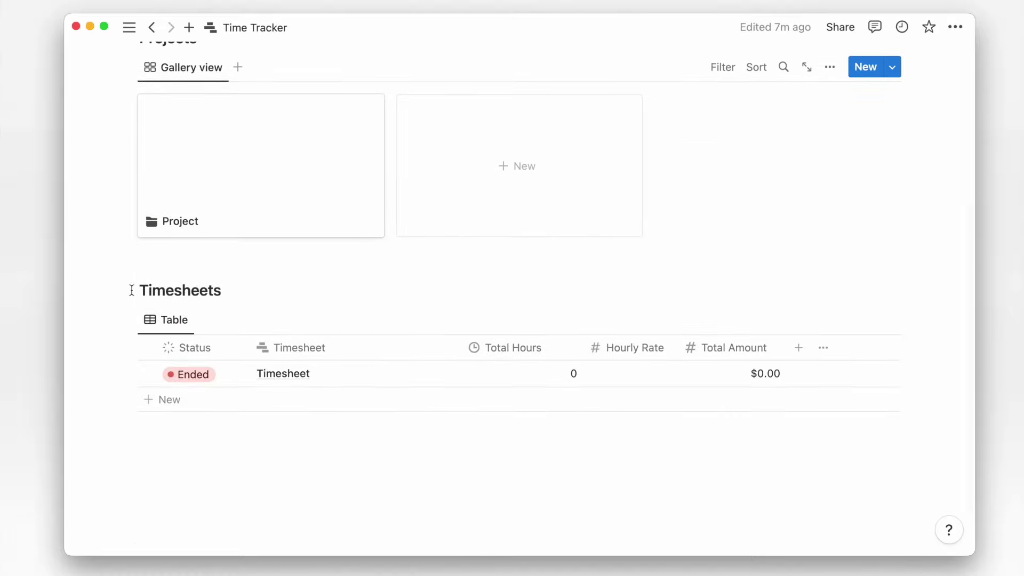
click(830, 320)
click(850, 446)
click(740, 243)
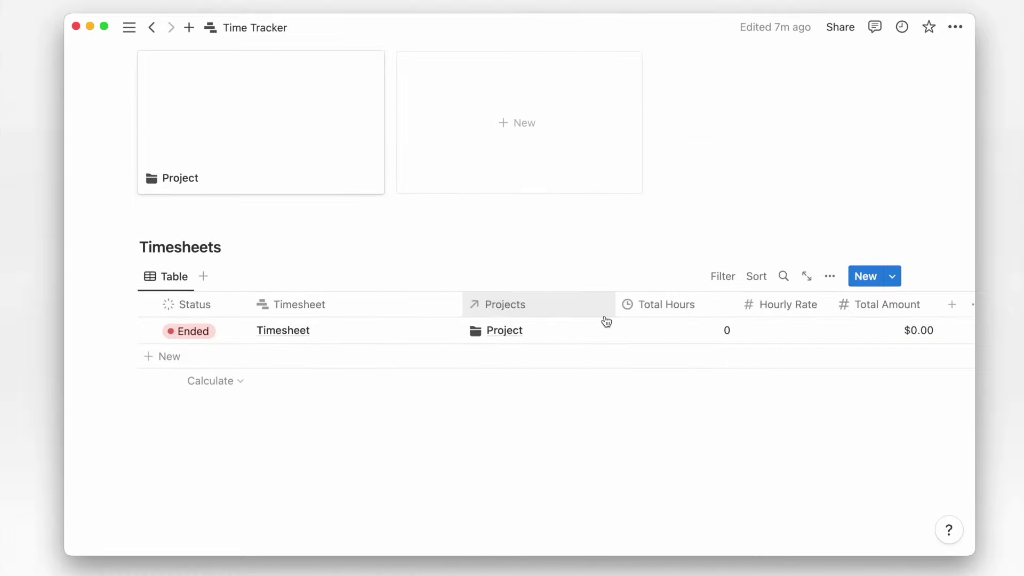